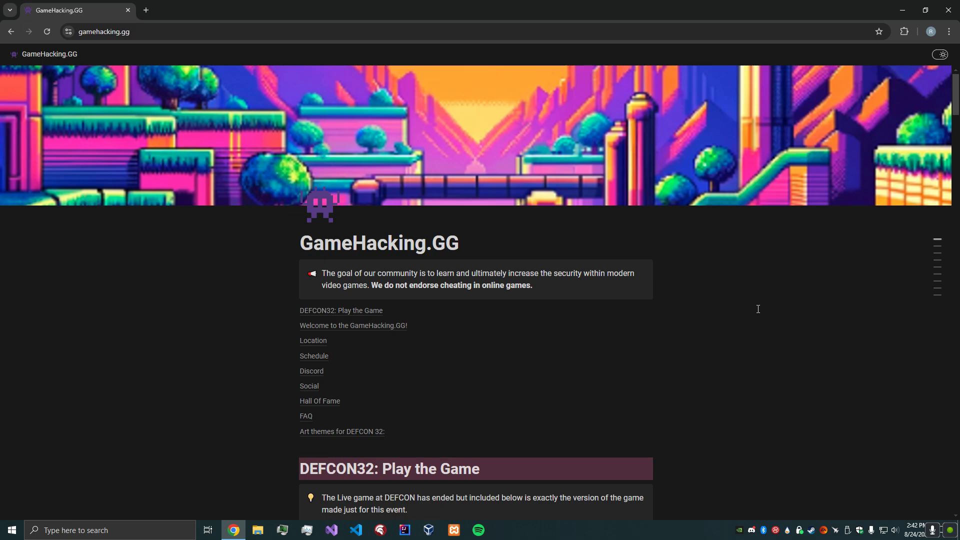
Step: Review the DEFCON32: Play the Game download section and open the GameHackingGG folder in File Explorer
scroll(720, 302, down, 4)
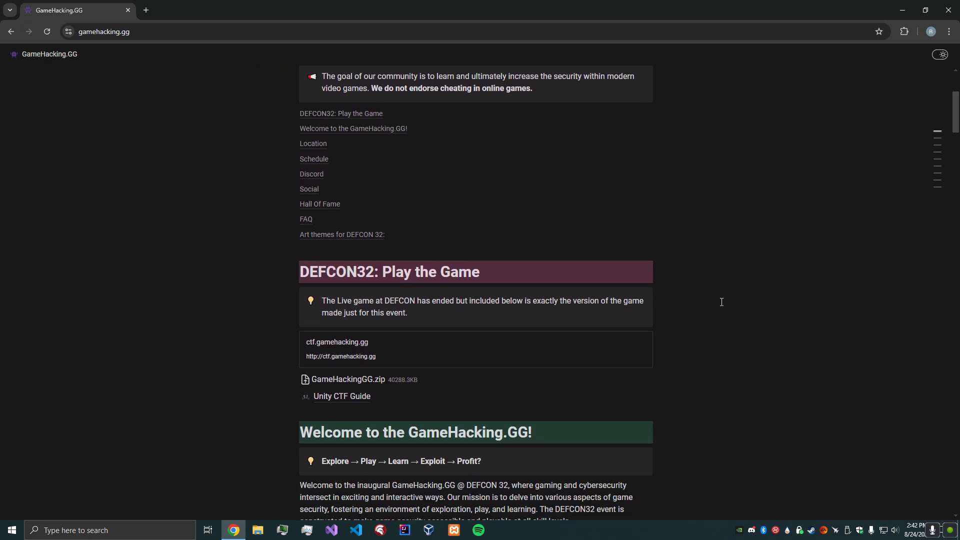
scroll(721, 302, up, 1)
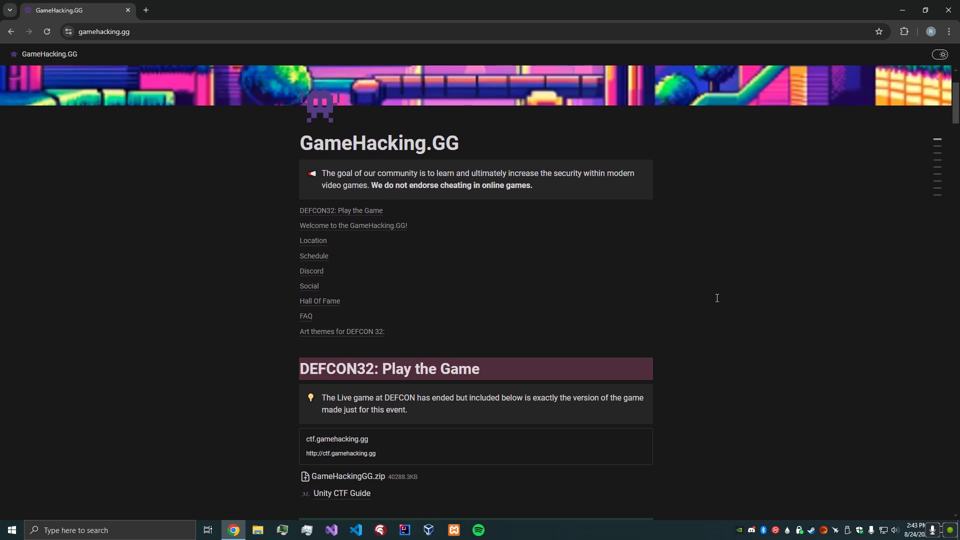
scroll(715, 299, down, 1)
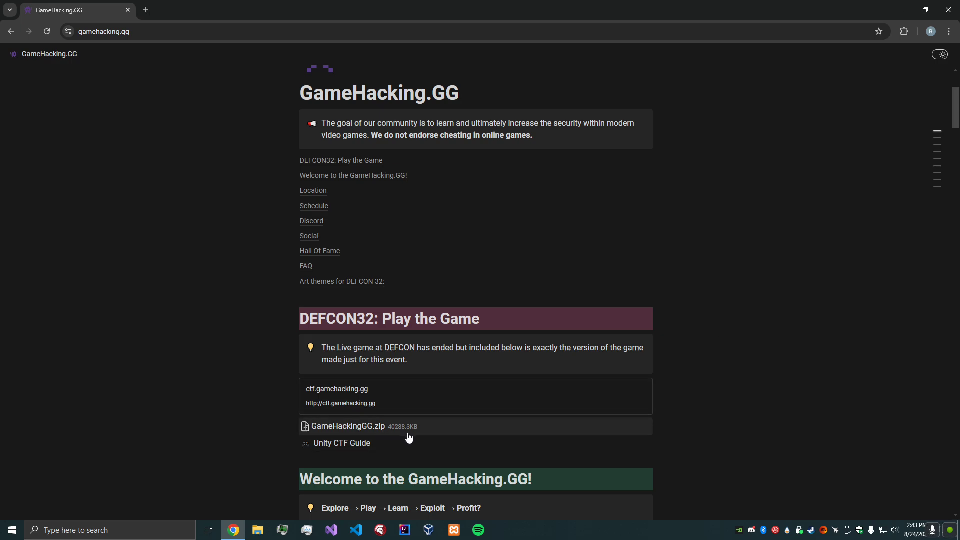
right_click(267, 535)
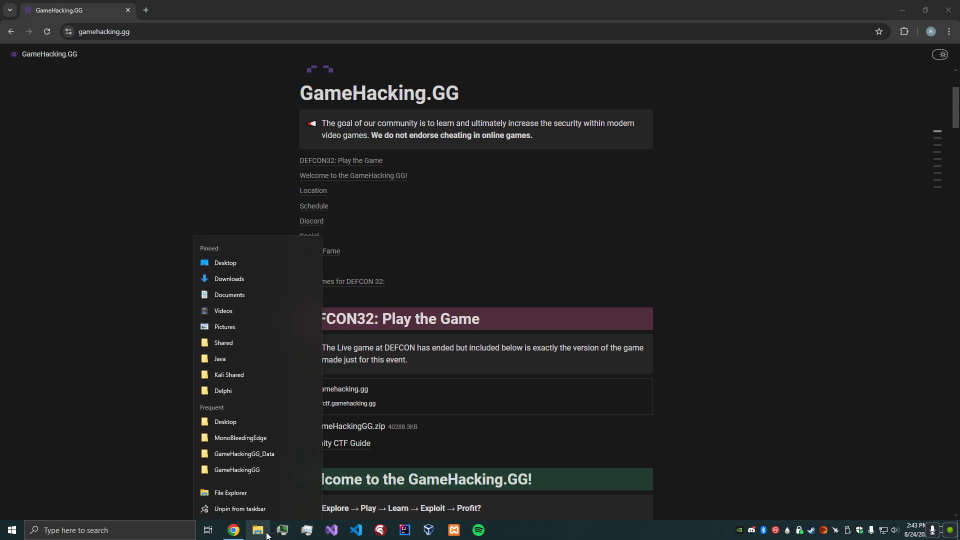
click(266, 470)
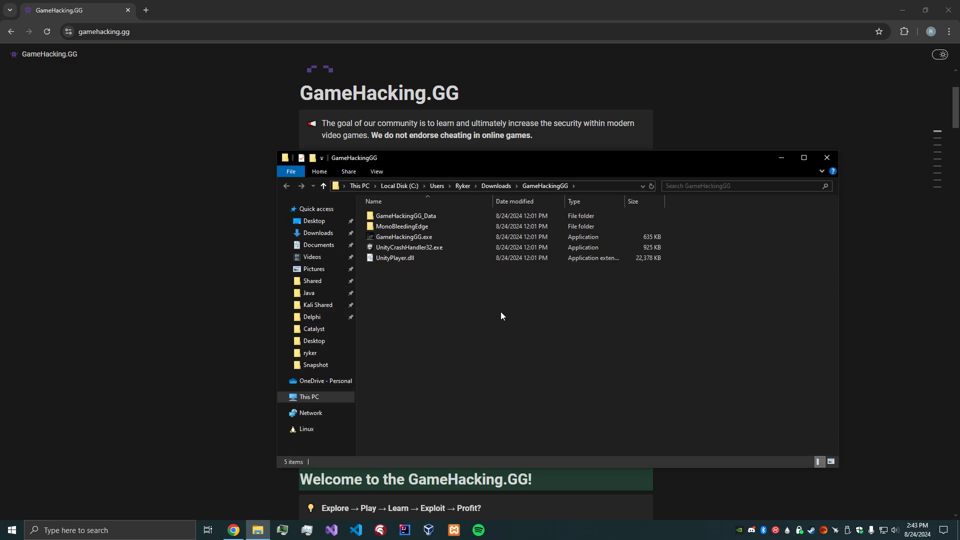
right_click(267, 533)
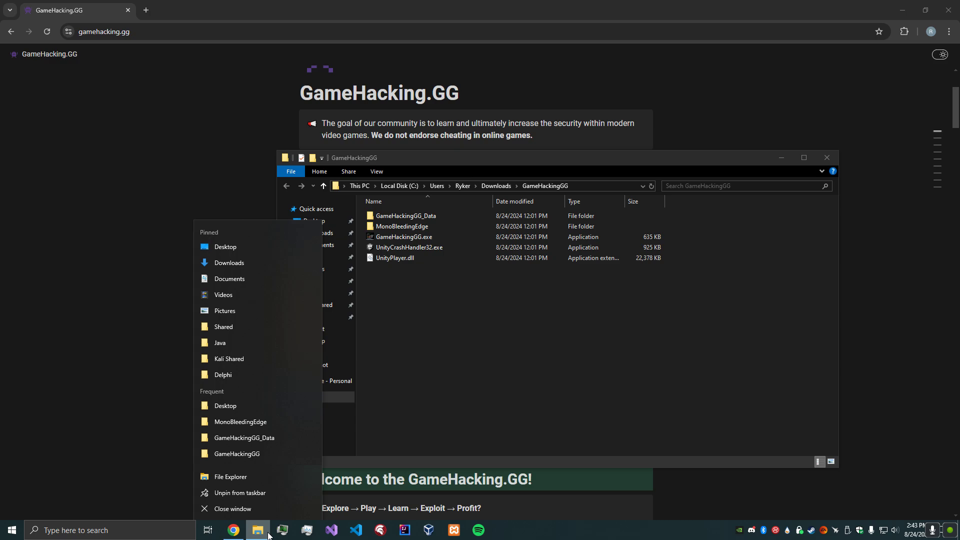
click(572, 348)
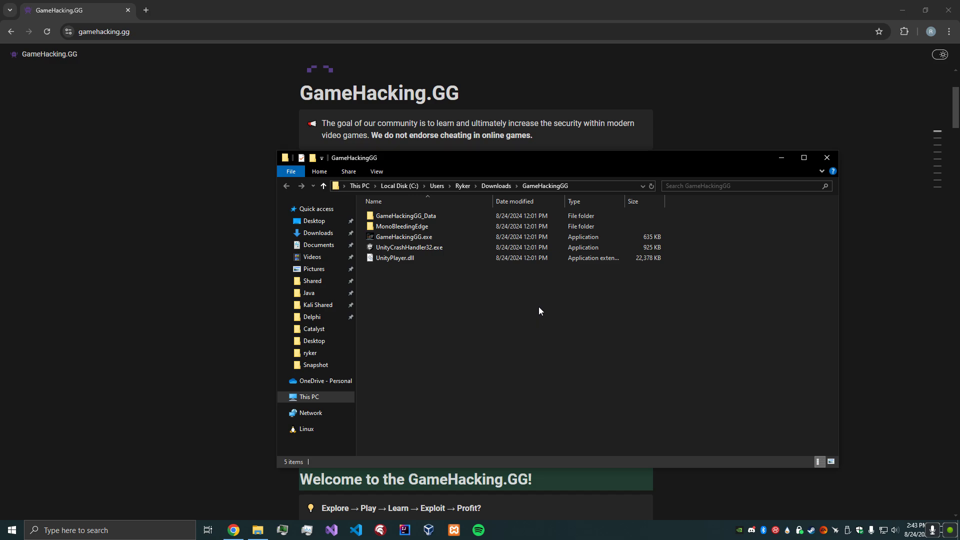
key(super)
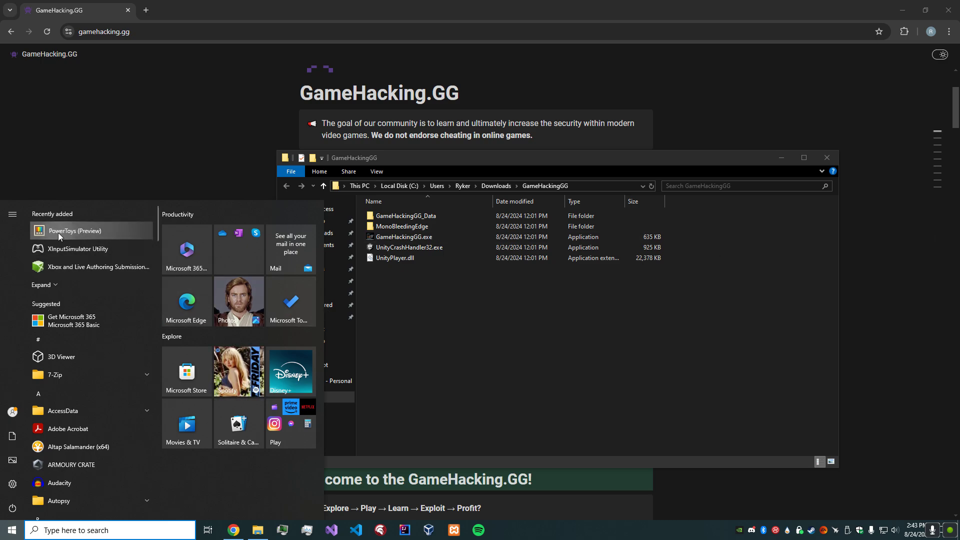
click(75, 231)
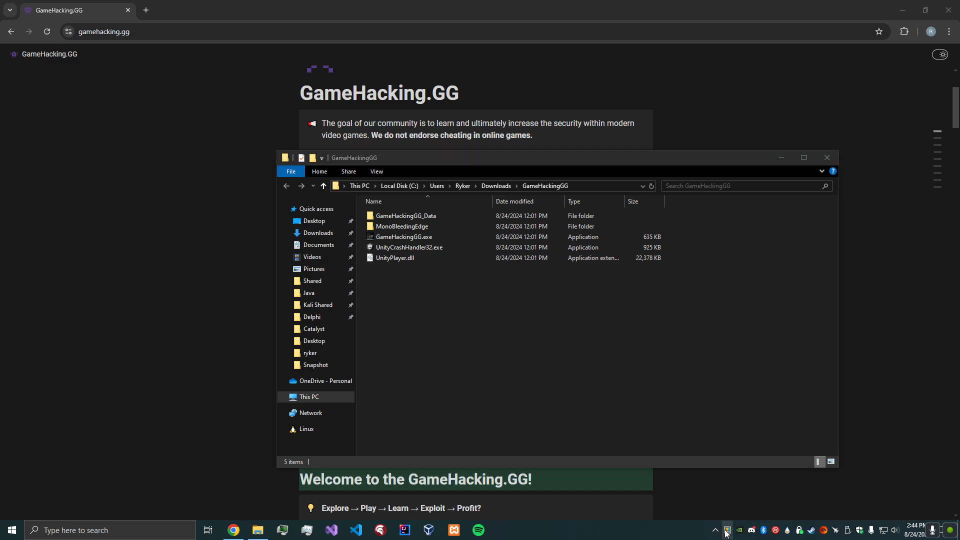
click(727, 530)
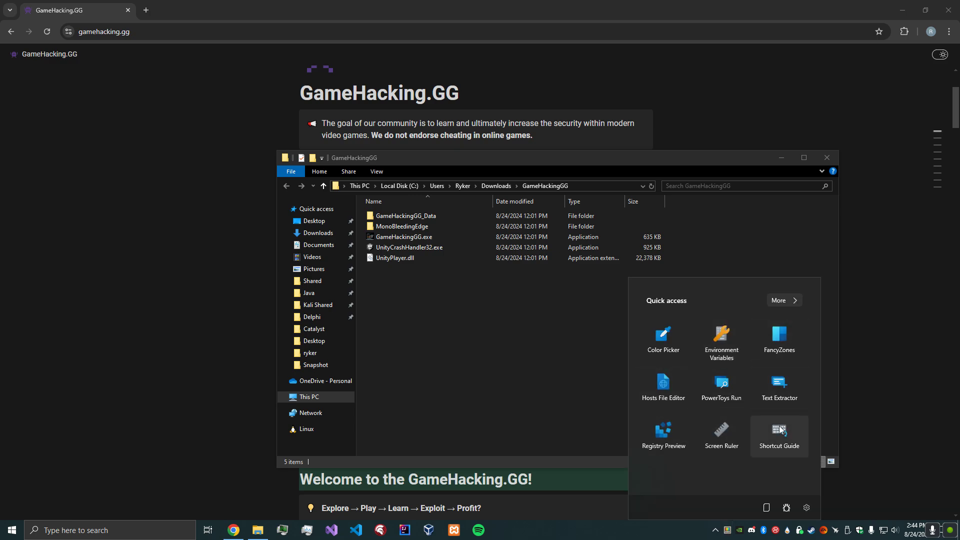
right_click(728, 530)
click(720, 518)
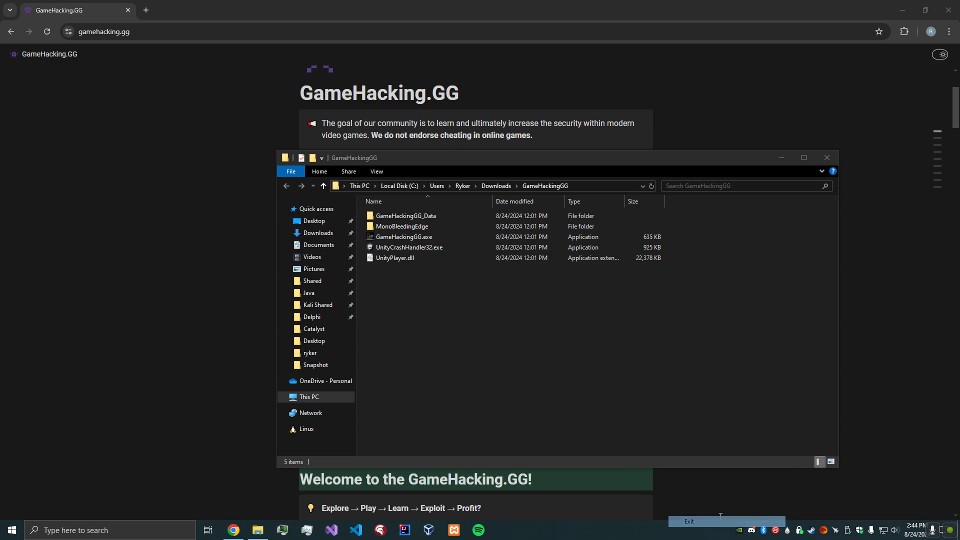
Step: Run PowerToys (Preview) as administrator, allow it to make changes, and open its settings window
key(super)
text(power)
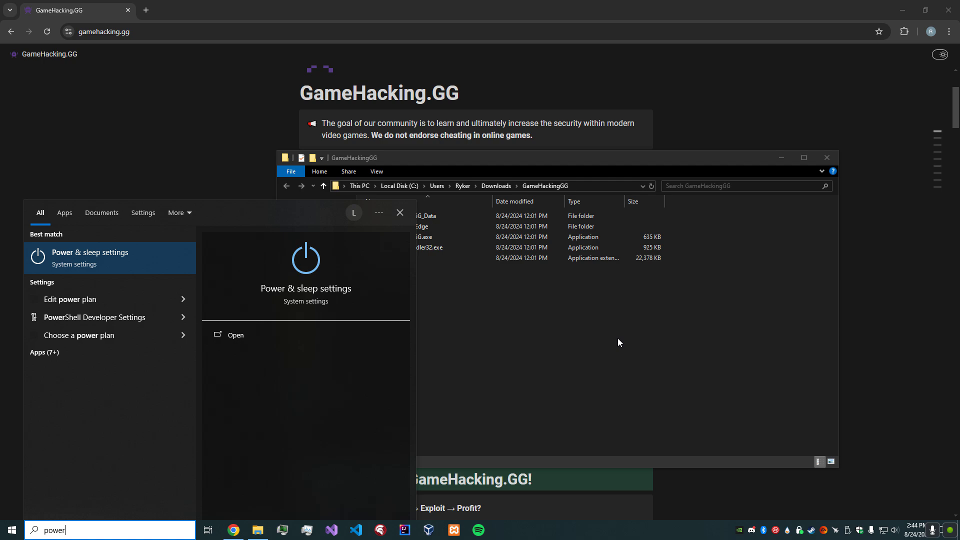
text( toy)
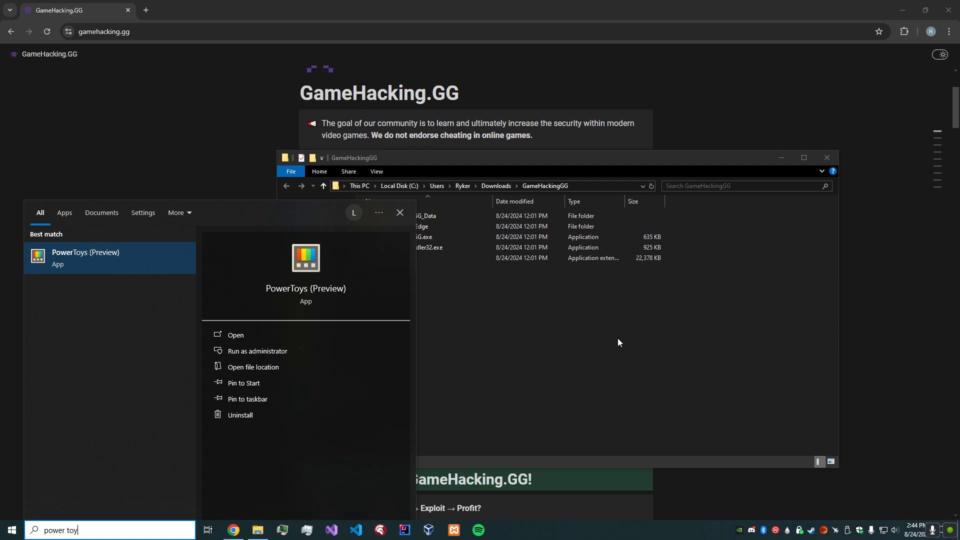
click(278, 354)
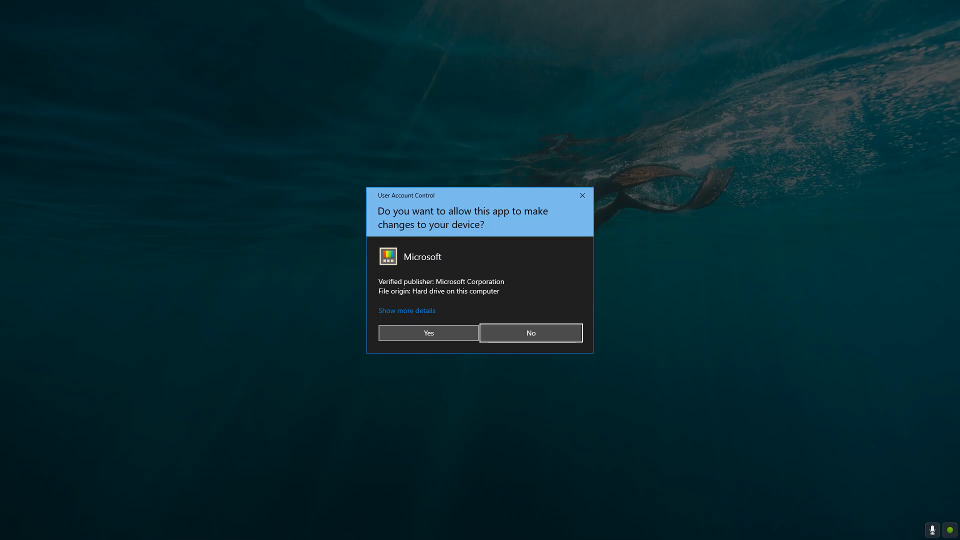
click(403, 339)
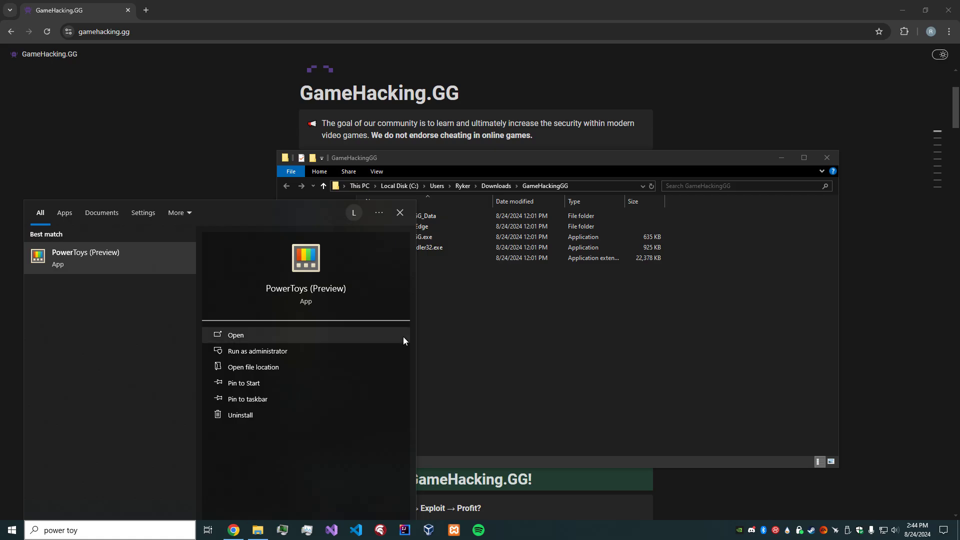
click(727, 530)
right_click(735, 511)
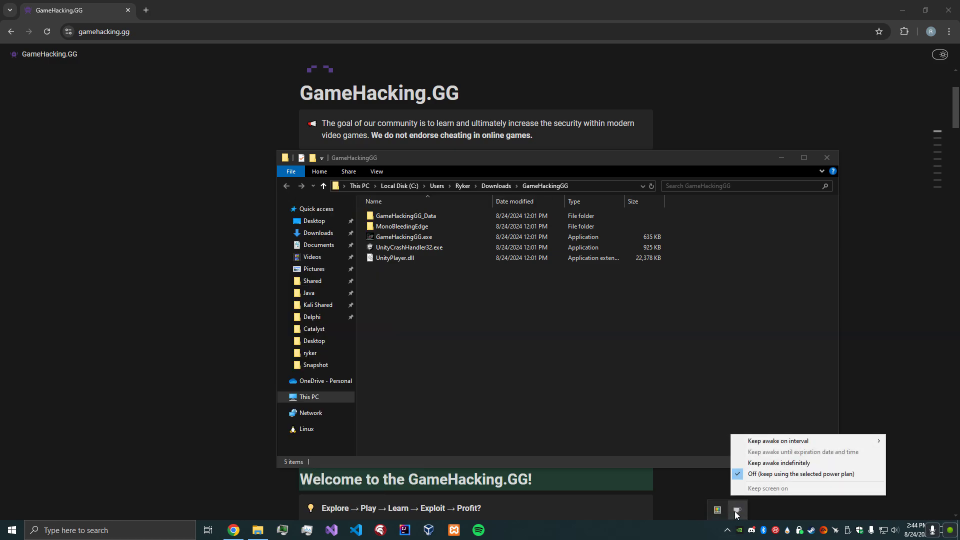
click(723, 512)
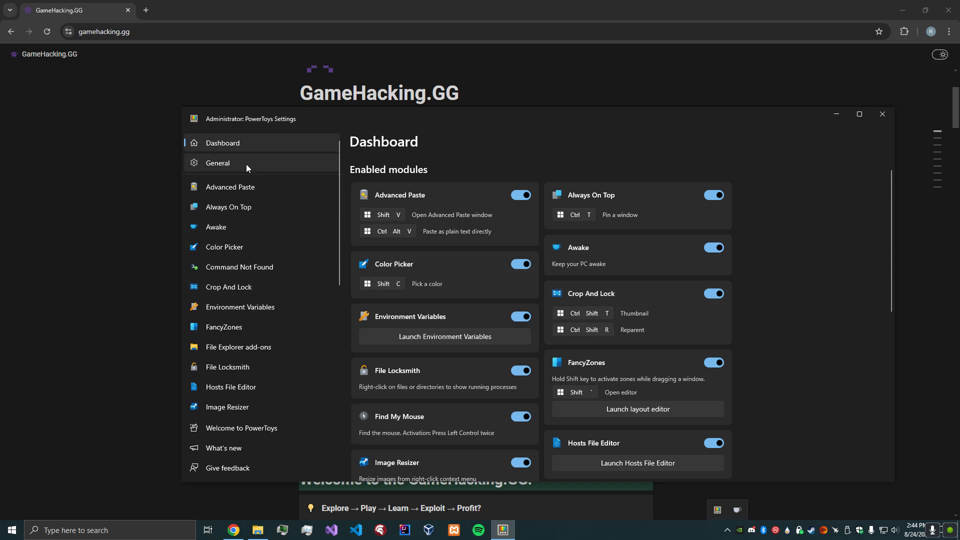
Step: Enable Always run as administrator in the general PowerToys settings
click(250, 168)
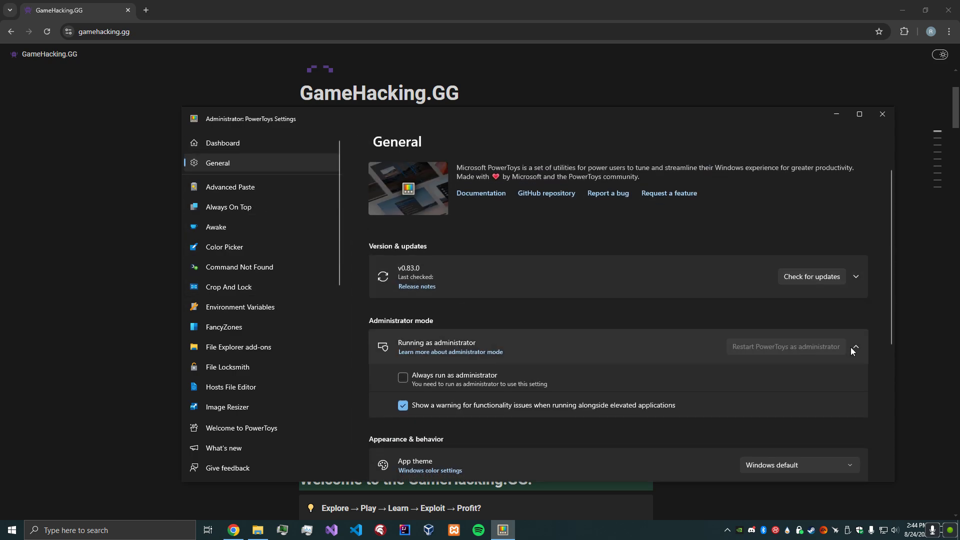
click(820, 348)
click(800, 352)
click(476, 382)
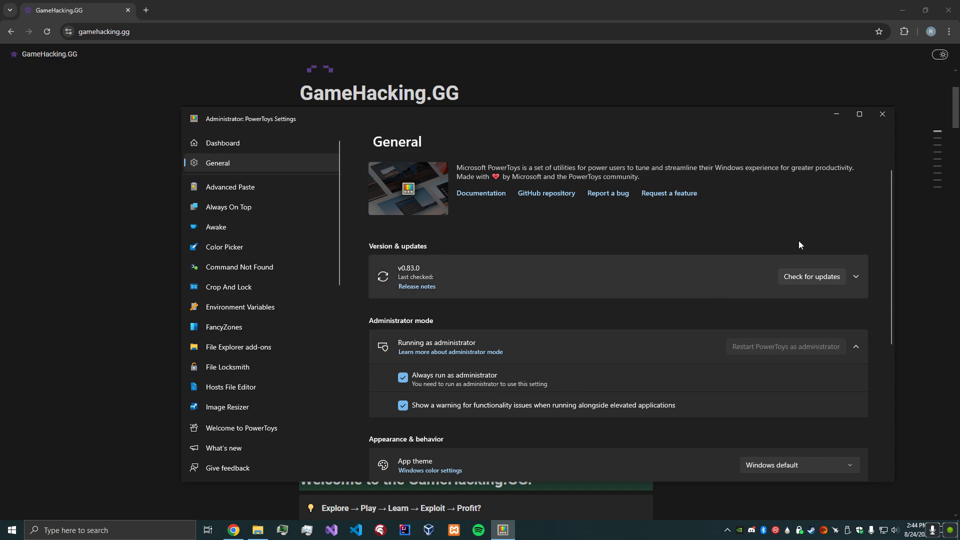
Step: Look over the enabled modules on the PowerToys dashboard and minimize the settings window
click(235, 143)
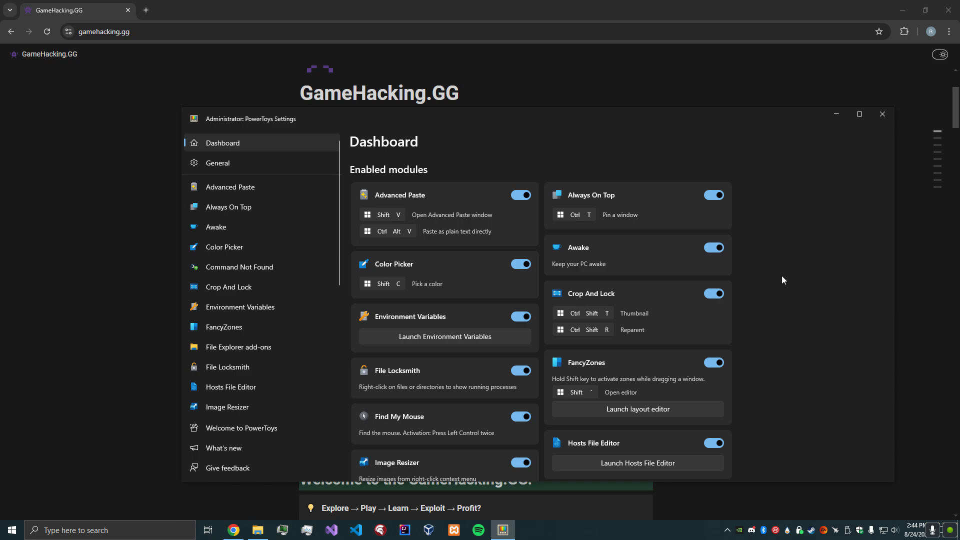
drag(566, 123, 560, 124)
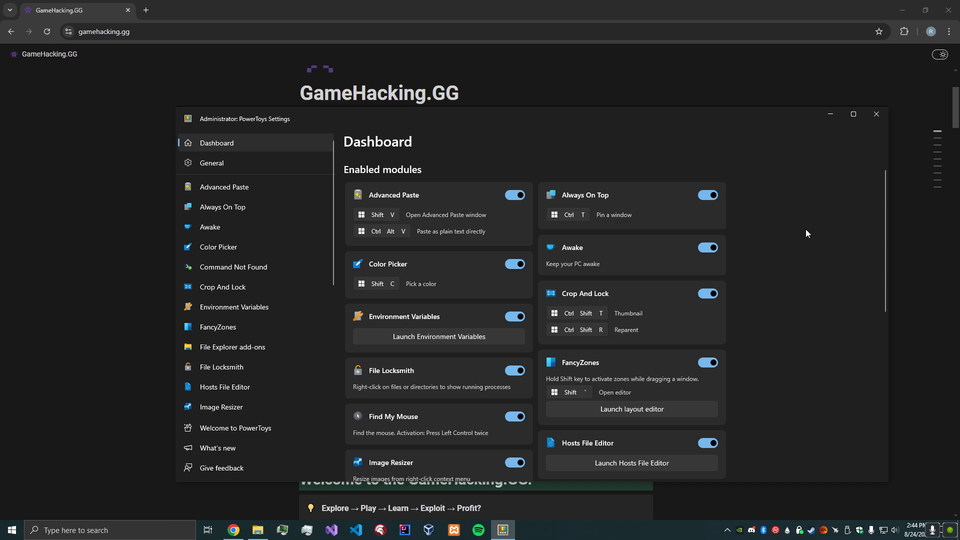
scroll(235, 214, down, 4)
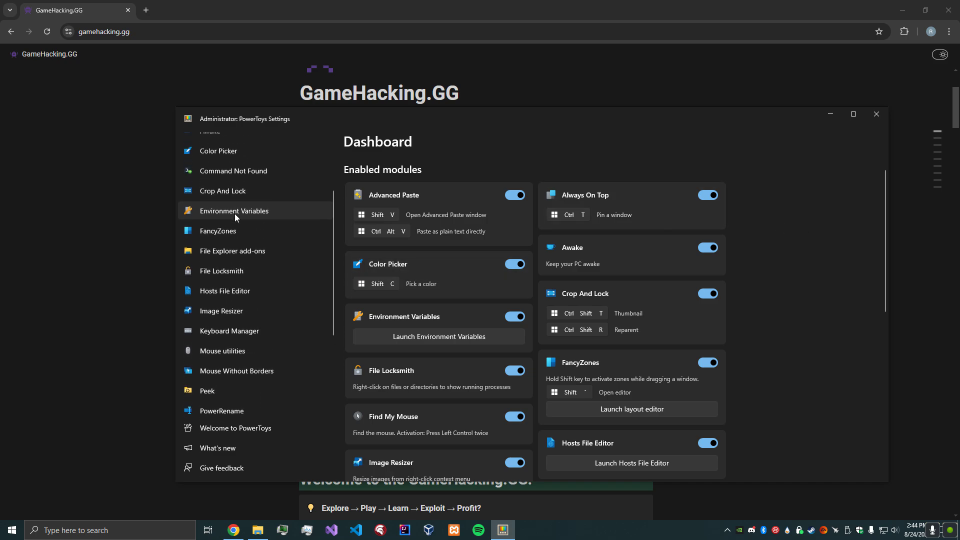
scroll(235, 214, up, 4)
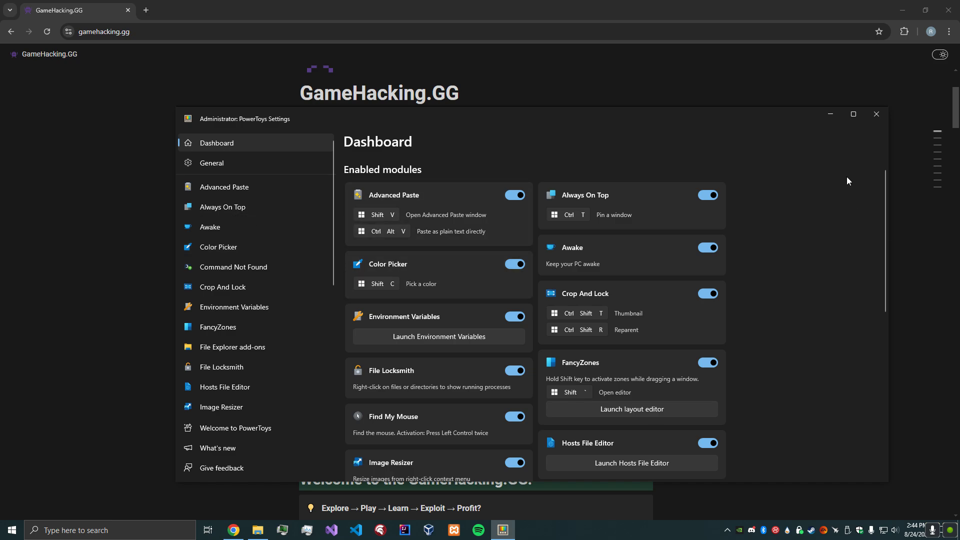
click(831, 116)
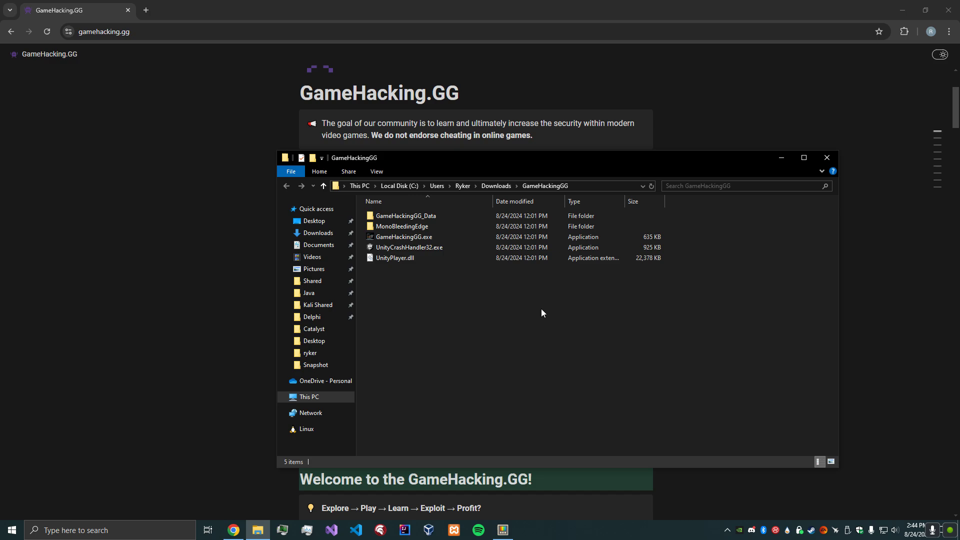
Step: Launch Cheat Engine with permission to make changes and move its window so the game folder's file names stay visible
key(super)
text(cheat)
key(Return)
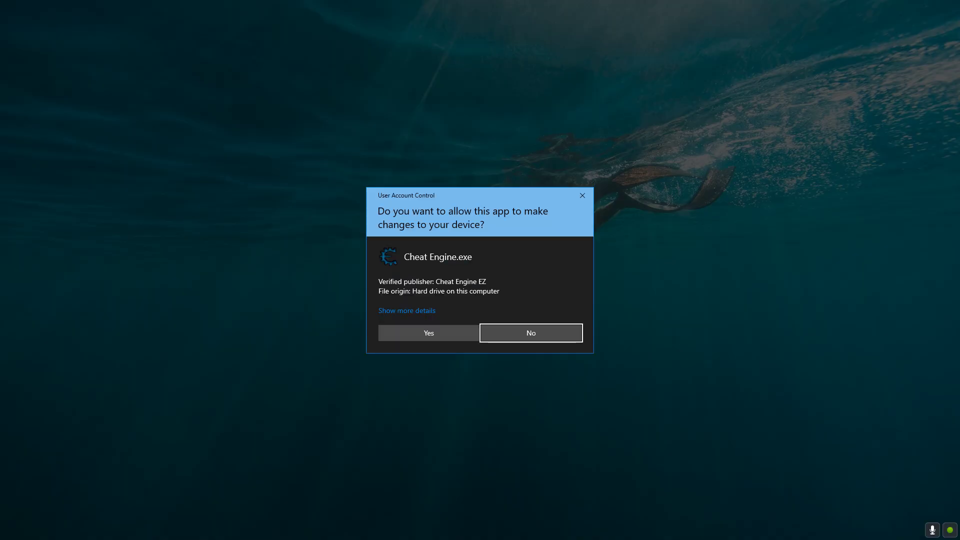
click(447, 330)
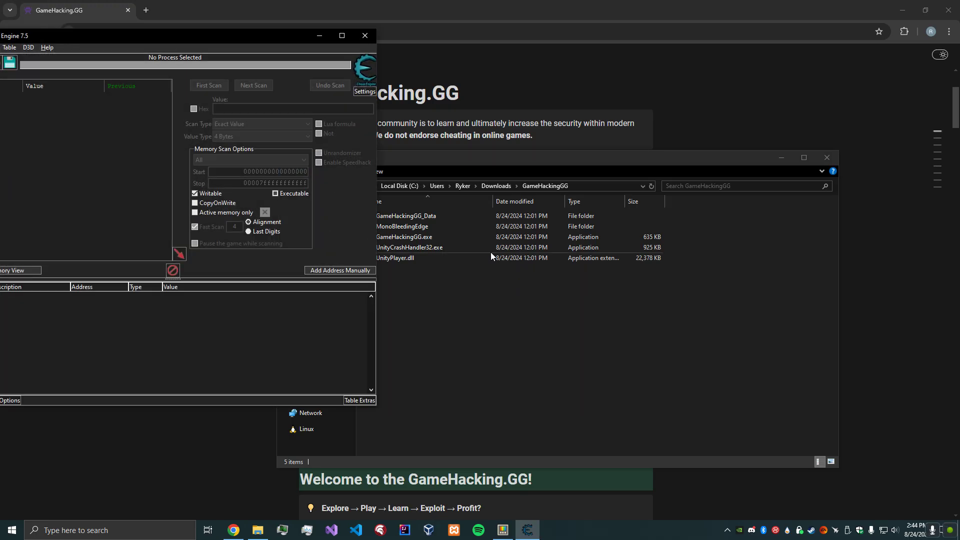
drag(193, 40, 755, 128)
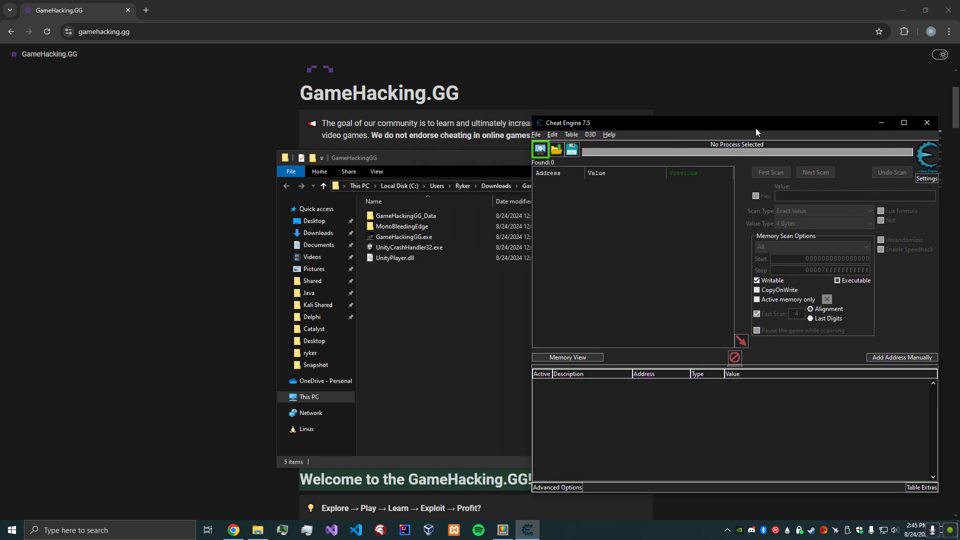
drag(756, 132, 758, 128)
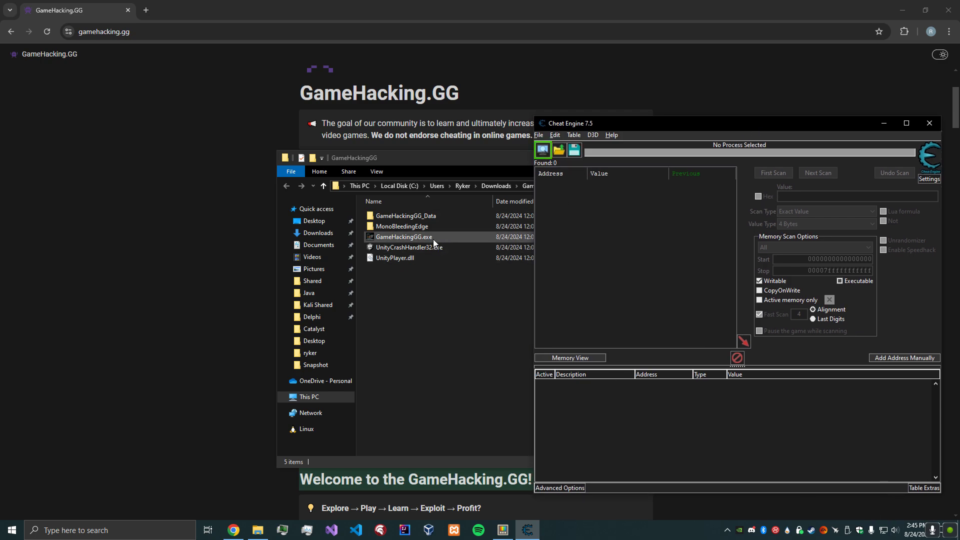
drag(744, 120, 741, 119)
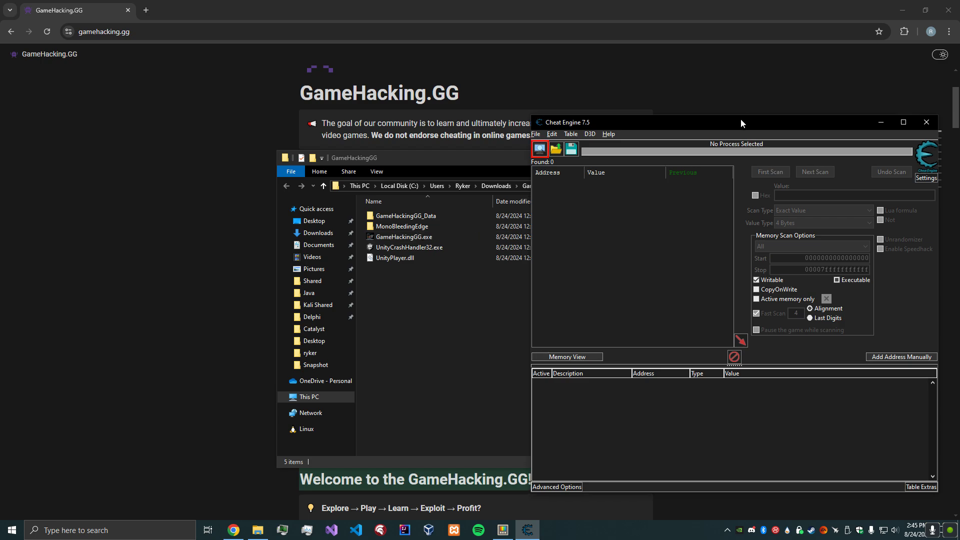
Step: Launch GameHackingGG.exe and start a new game from its main menu
double_click(445, 240)
click(497, 273)
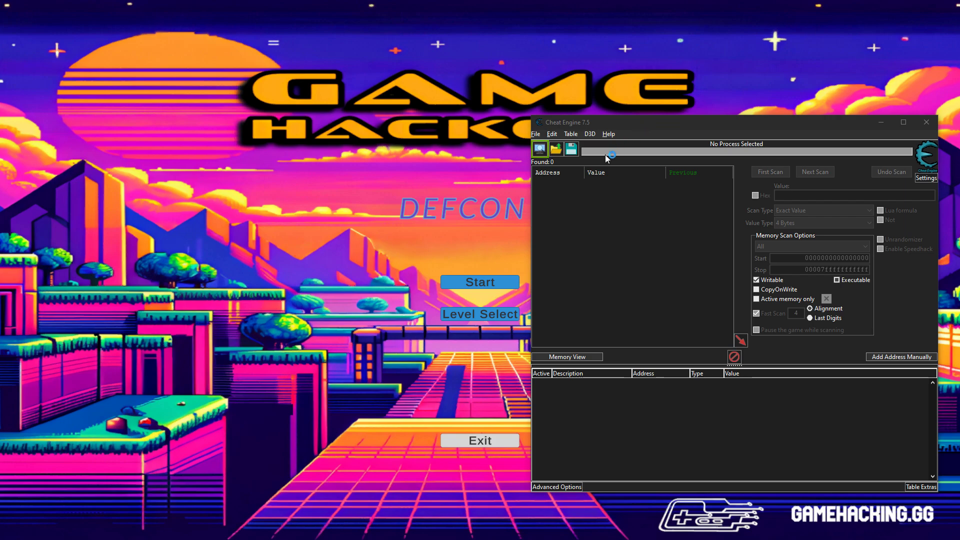
mouse_move(634, 127)
mouse_down()
mouse_move(650, 124)
mouse_move(637, 118)
mouse_up()
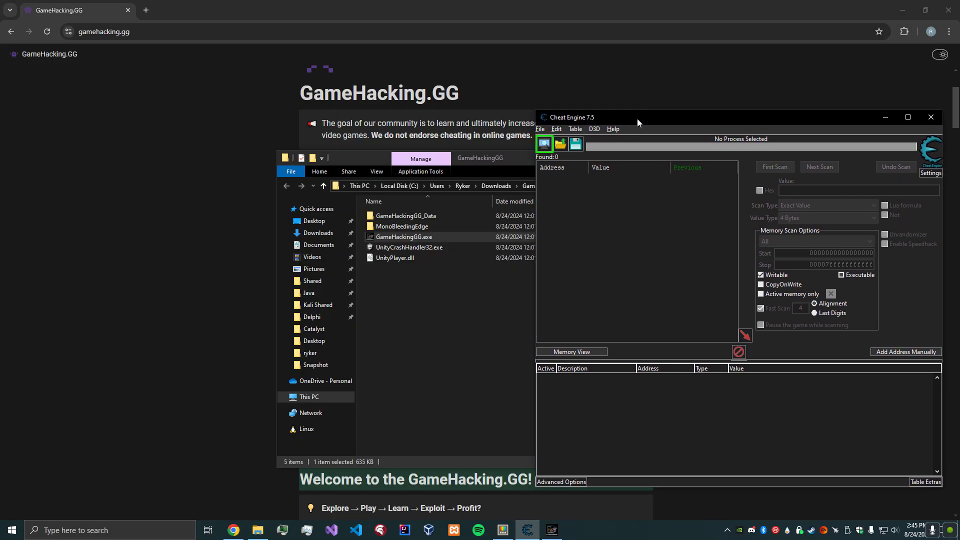
click(554, 531)
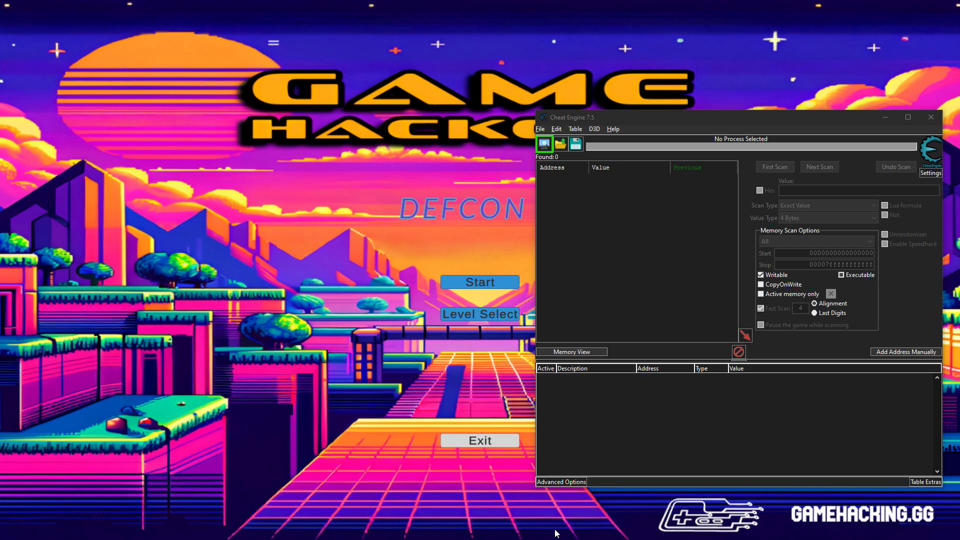
click(479, 283)
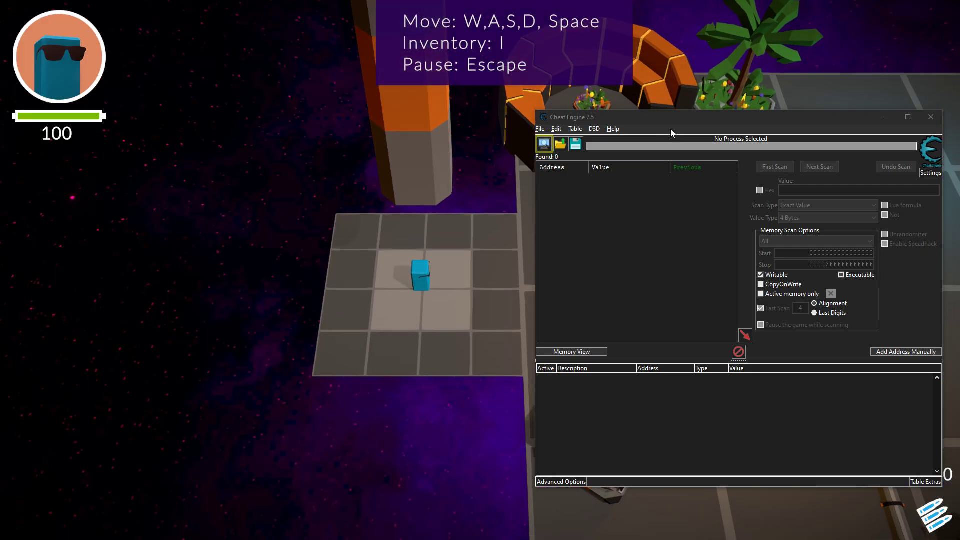
Step: Narrow and lower the Cheat Engine window to uncover more of the game, and move the character toward the main platform
drag(634, 115, 636, 141)
drag(539, 227, 727, 306)
click(552, 530)
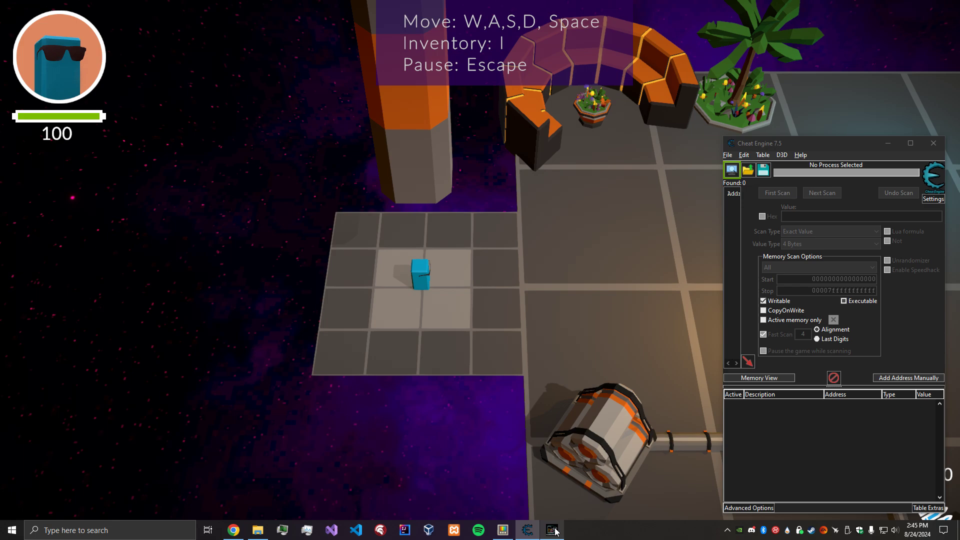
key(d)
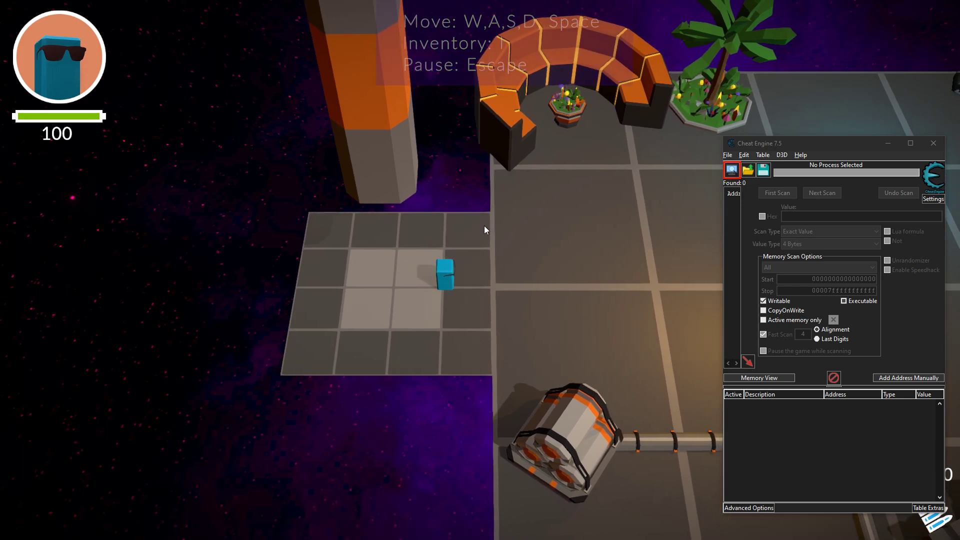
Step: Walk the character across the platform to the orange gun to take damage, and restart the game from its pause screen
key(d)
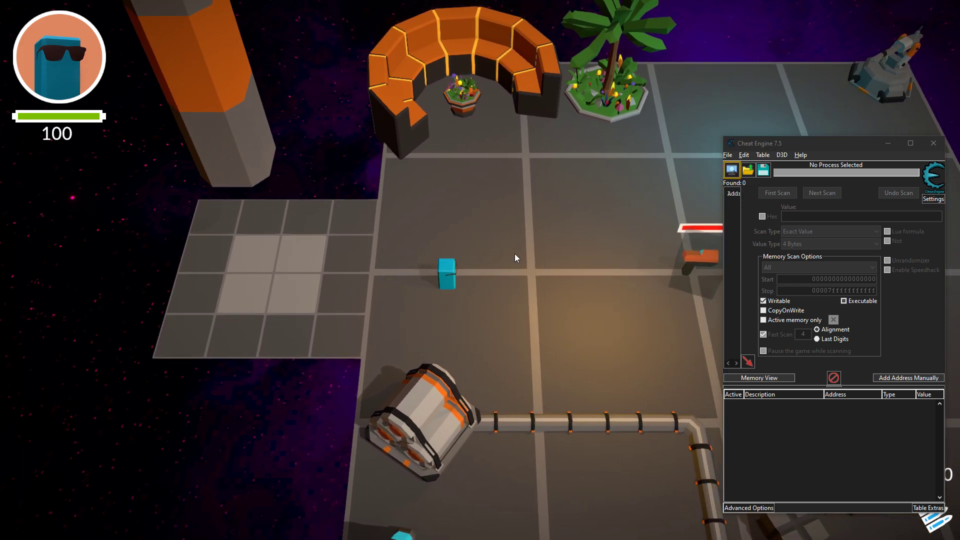
key(d)
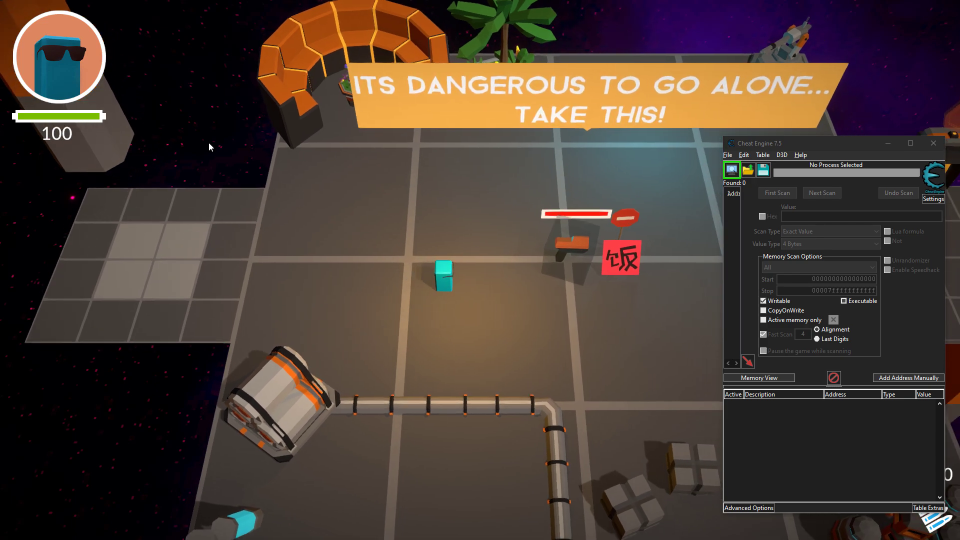
key(d)
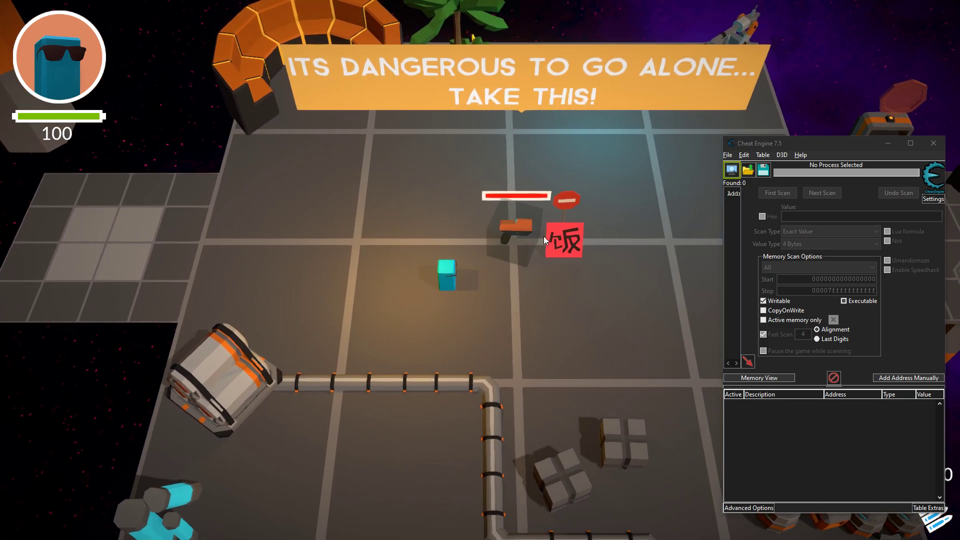
key(d)
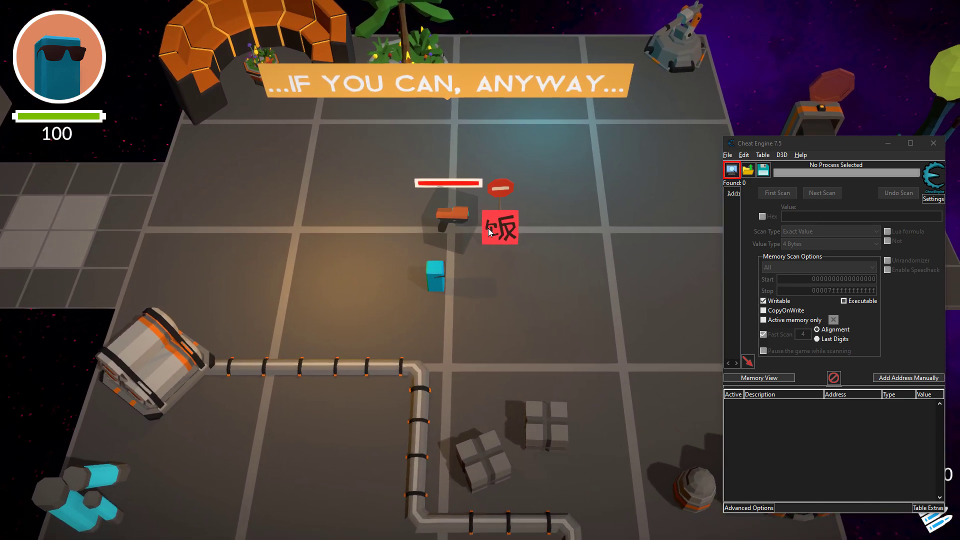
key(d)
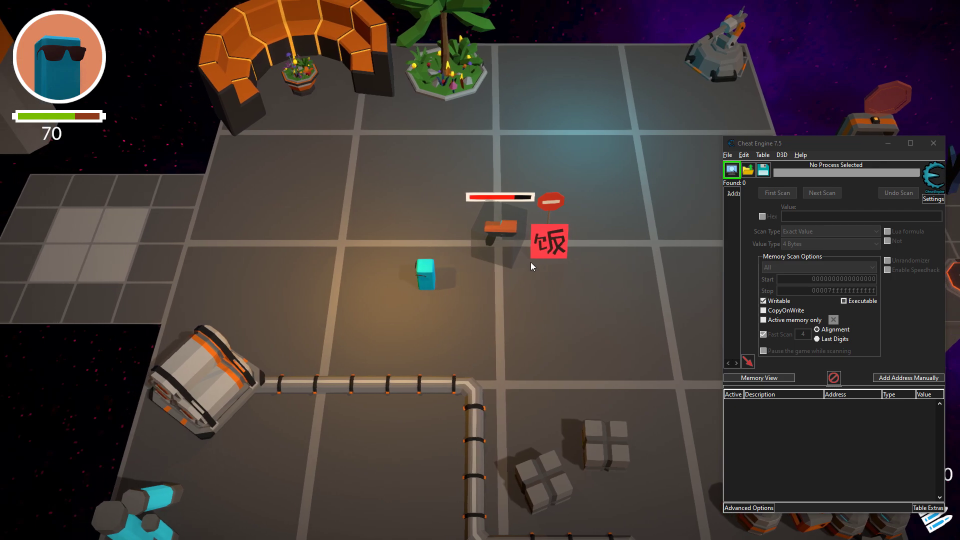
key(Escape)
click(278, 417)
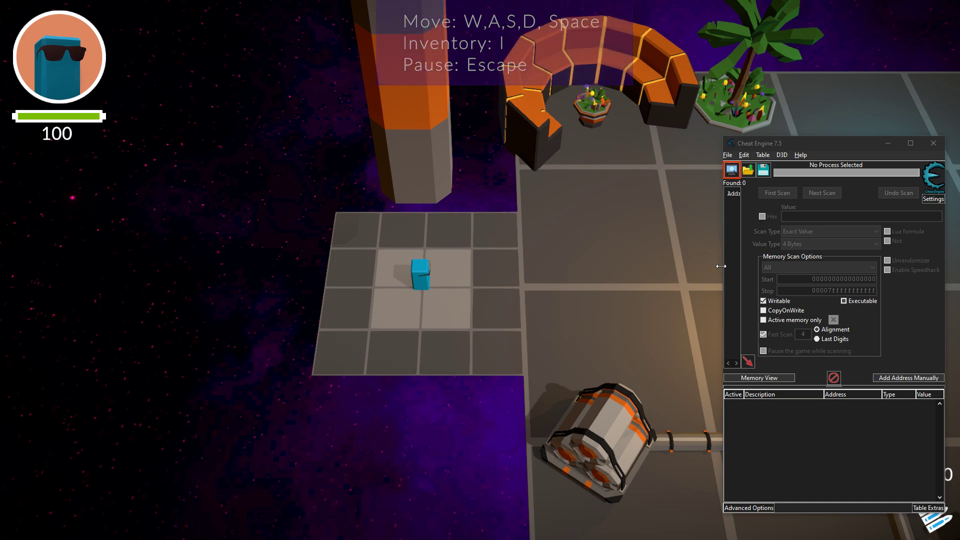
Step: Widen the Cheat Engine window and attach it to the GameHackingGG process
drag(719, 268, 583, 258)
click(590, 170)
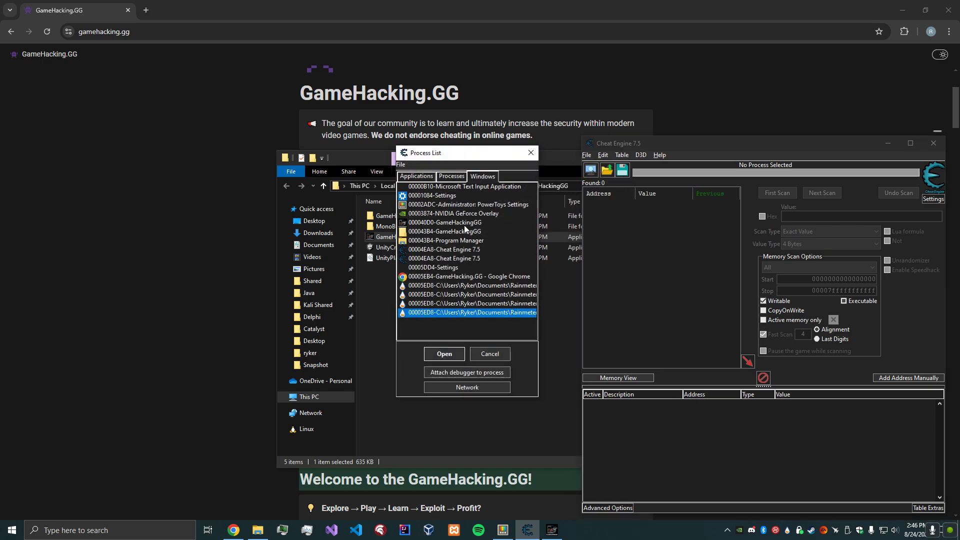
click(464, 222)
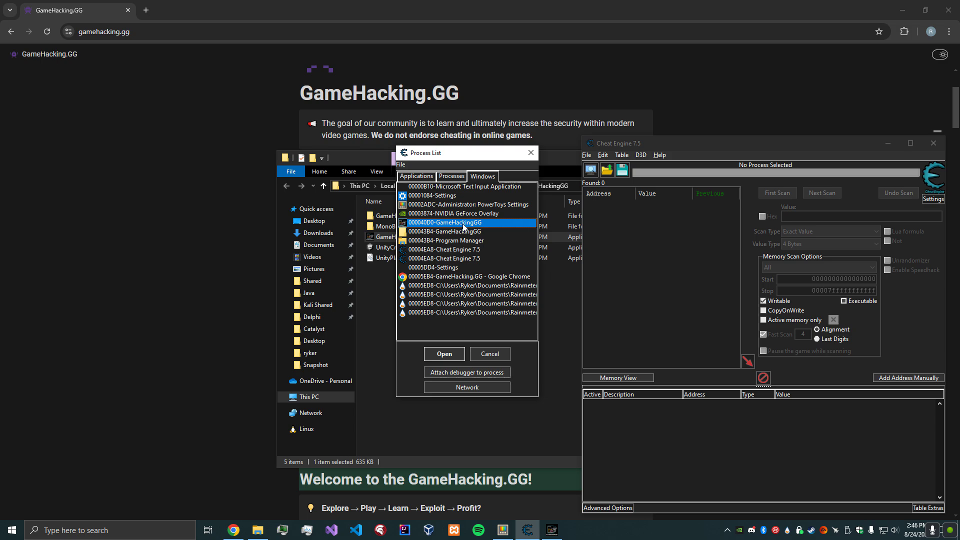
click(442, 354)
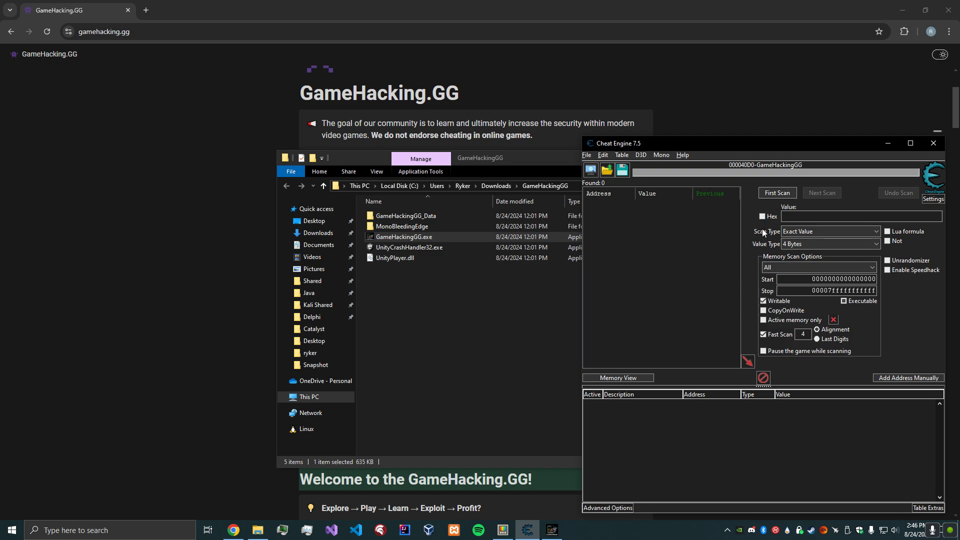
Step: Enter 100 as the scan value and keep the scan type at Exact Value
click(792, 216)
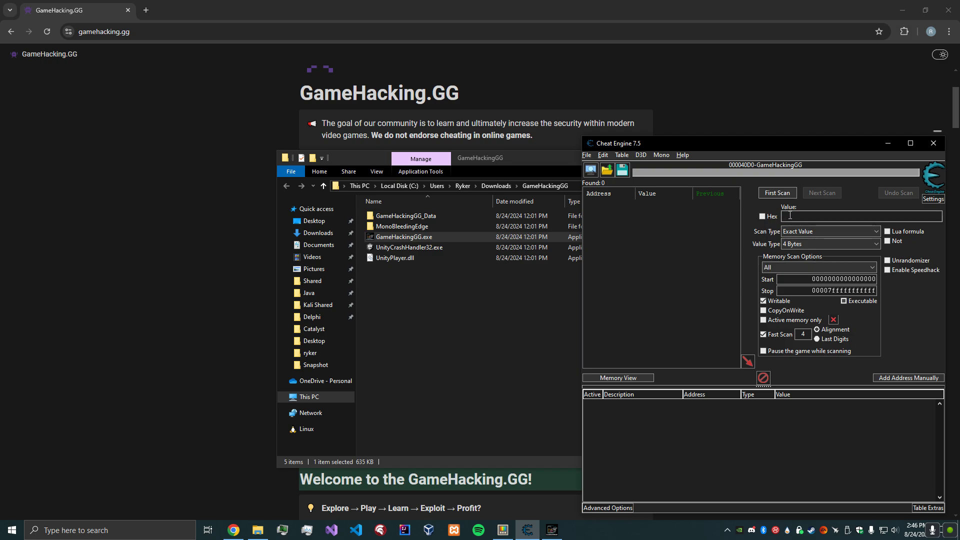
text(100)
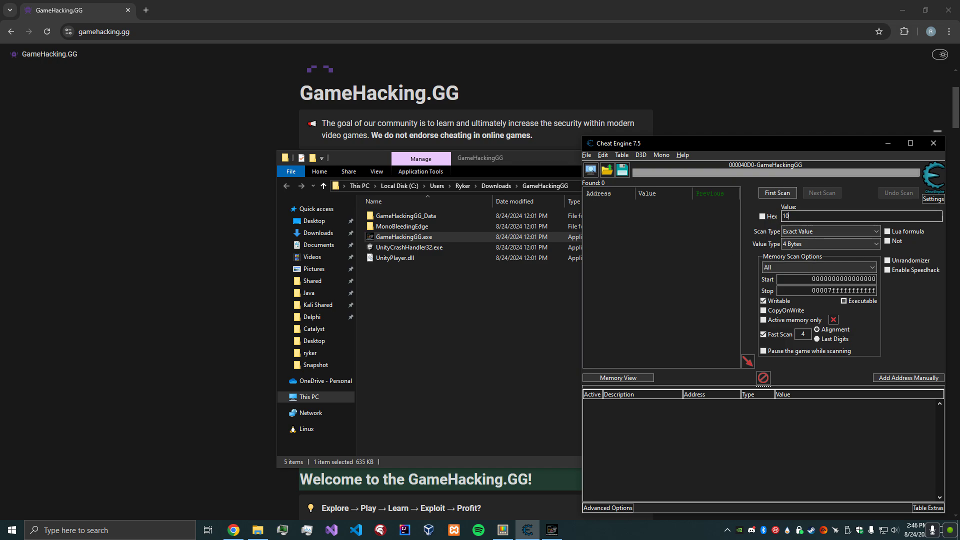
click(822, 231)
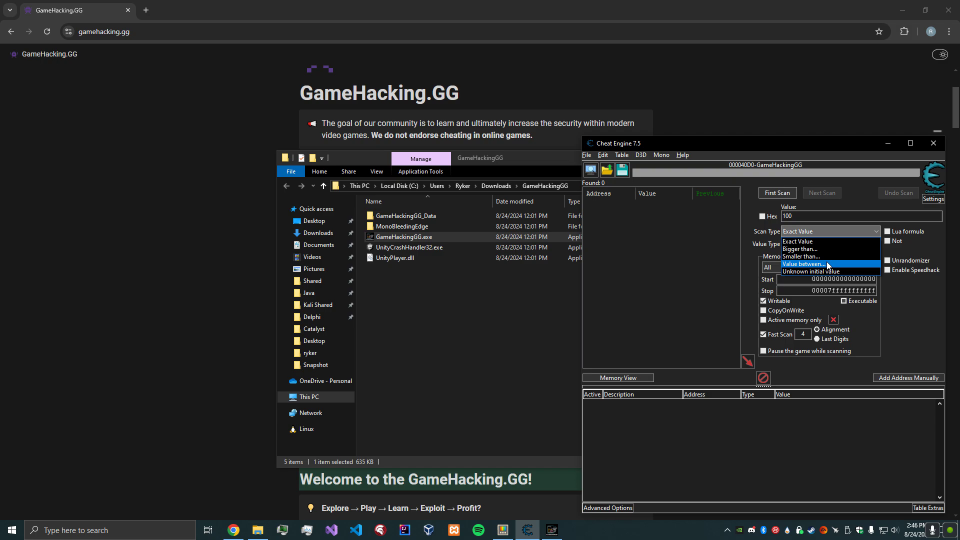
click(823, 233)
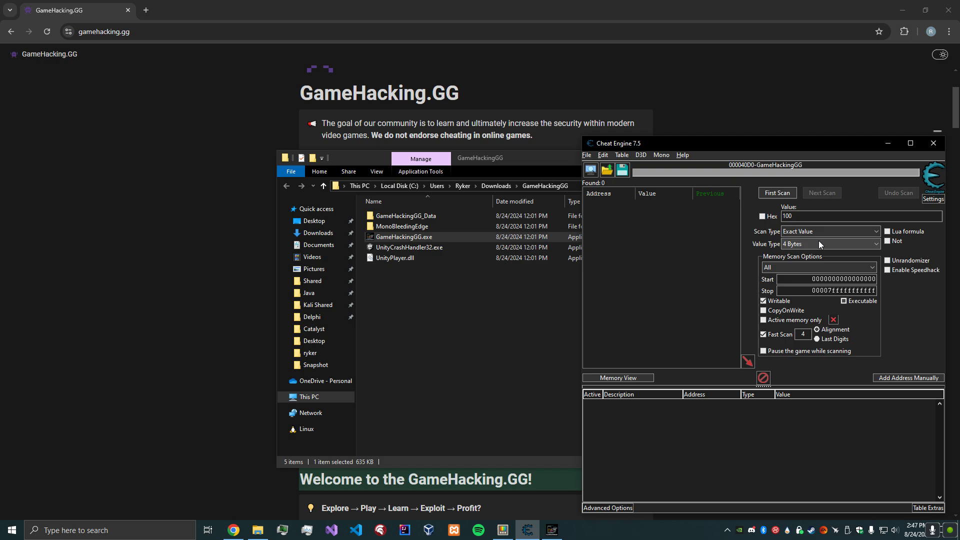
Step: Switch to the game to check the character's health number, and return to the Cheat Engine window
click(552, 530)
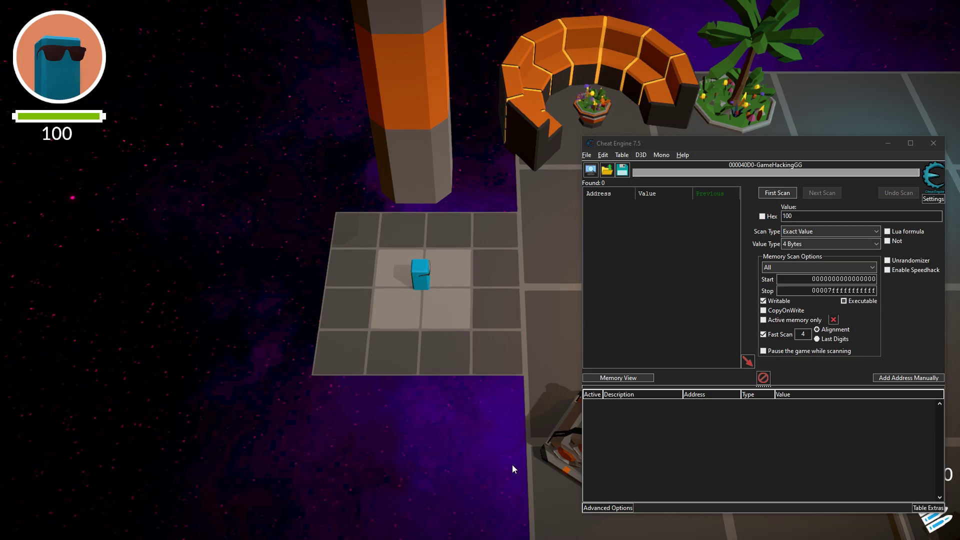
key(super)
click(786, 150)
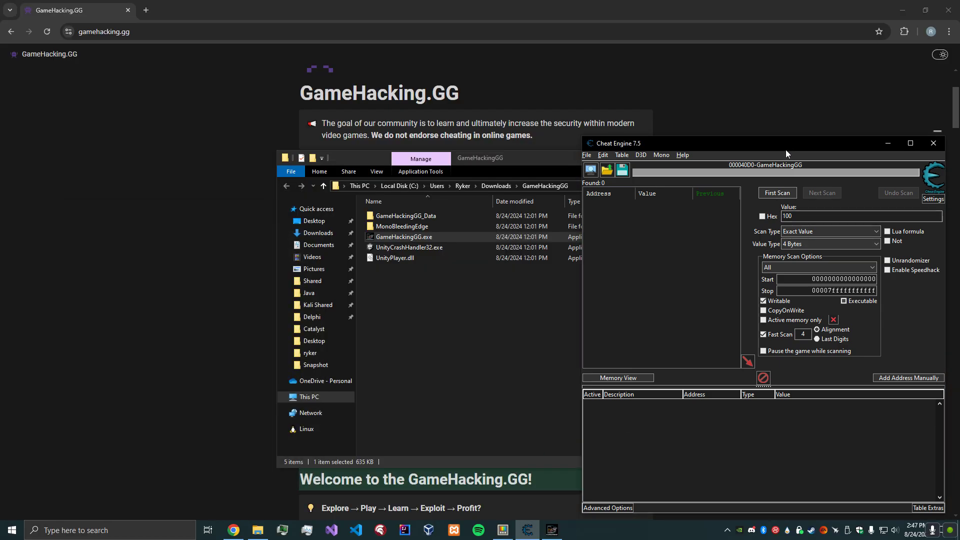
drag(784, 149, 787, 147)
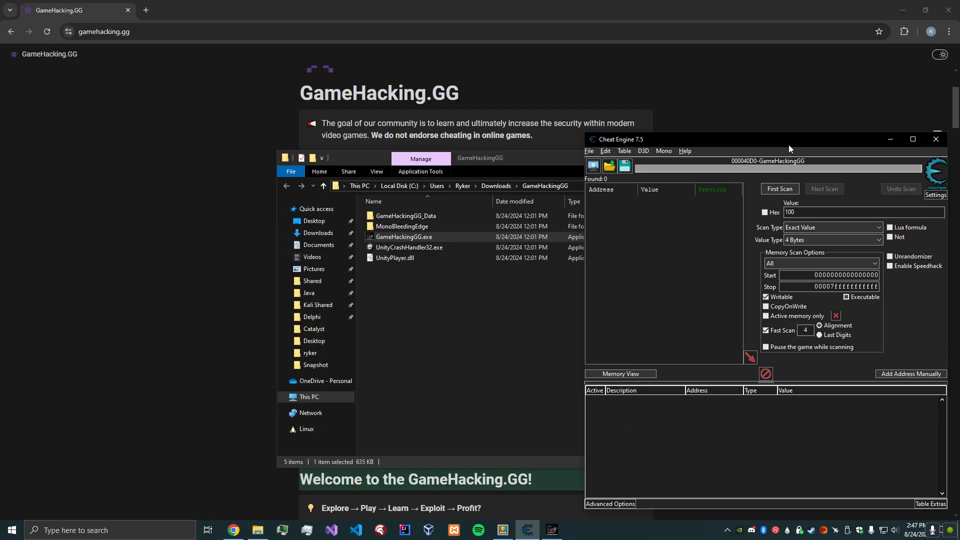
Step: Set the value type to All and run the first scan for 100
click(827, 243)
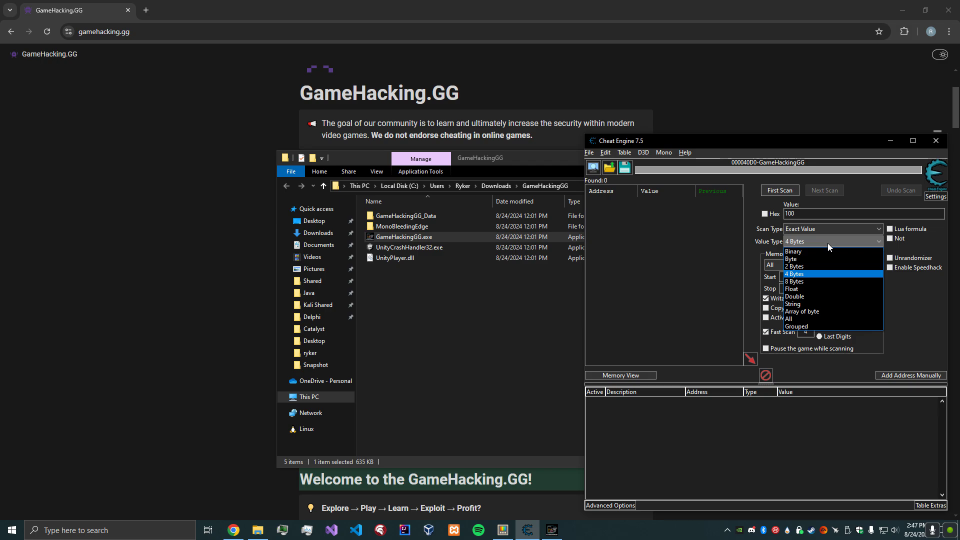
click(829, 319)
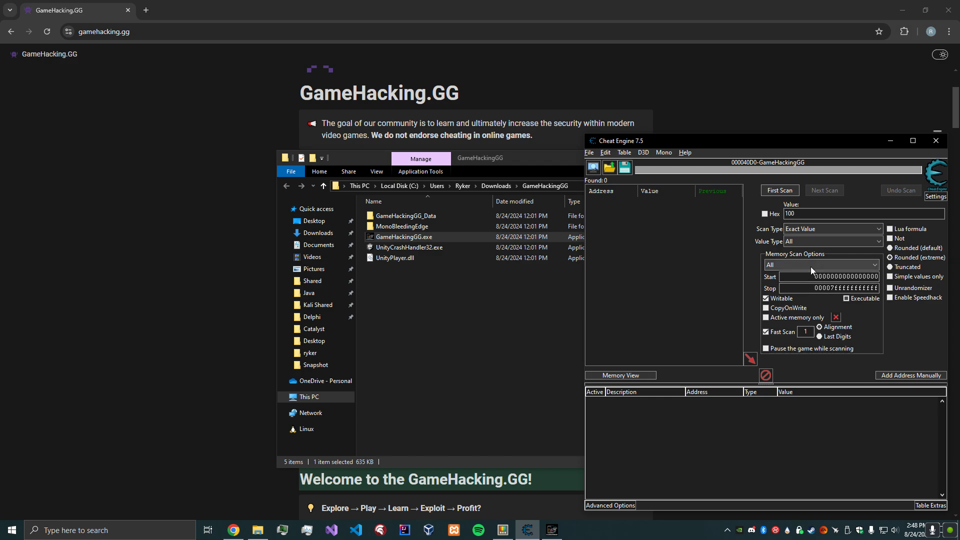
click(781, 194)
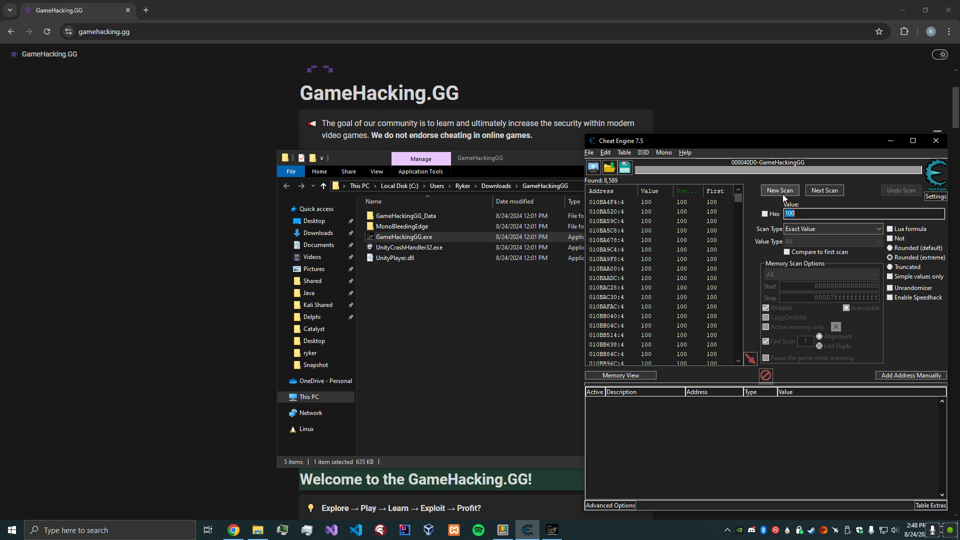
scroll(659, 223, down, 5)
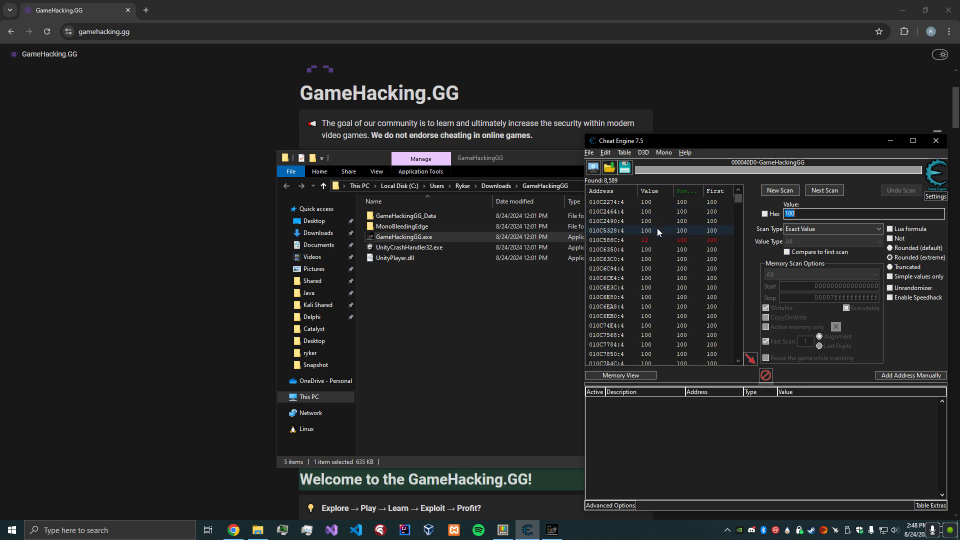
scroll(660, 228, down, 6)
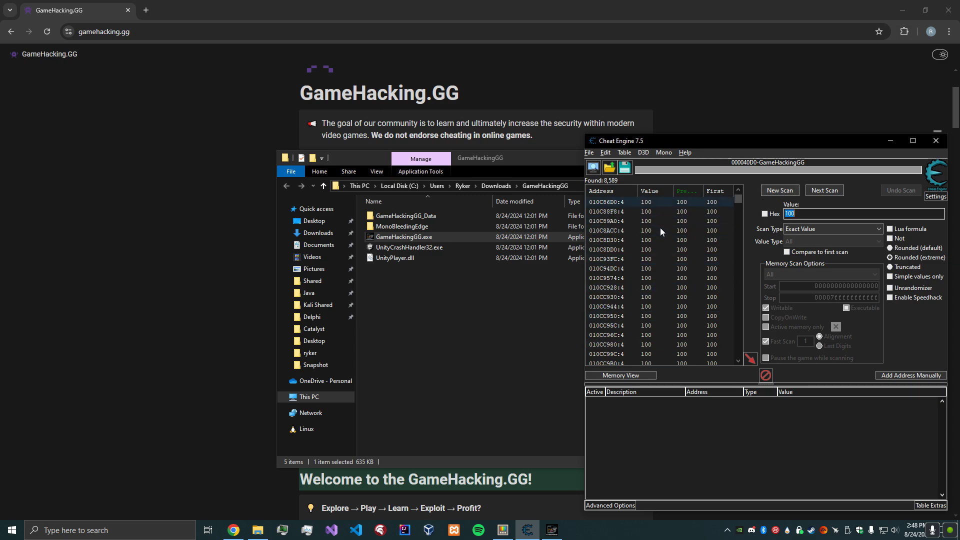
scroll(663, 230, down, 15)
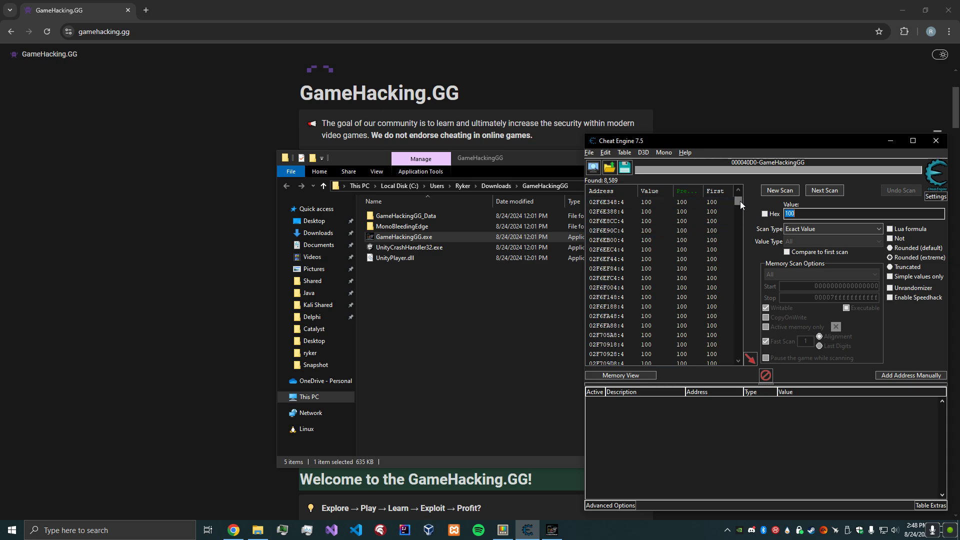
mouse_move(740, 201)
mouse_down()
mouse_move(738, 263)
mouse_move(740, 192)
mouse_up()
Step: Return to the game, walk the character to the orange gun to lose some health, and back away from it
click(550, 529)
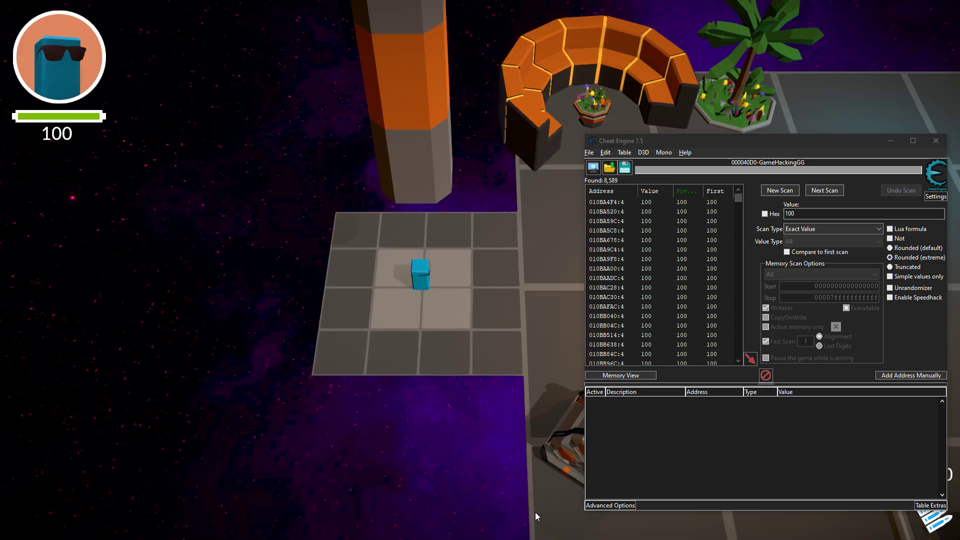
key(d)
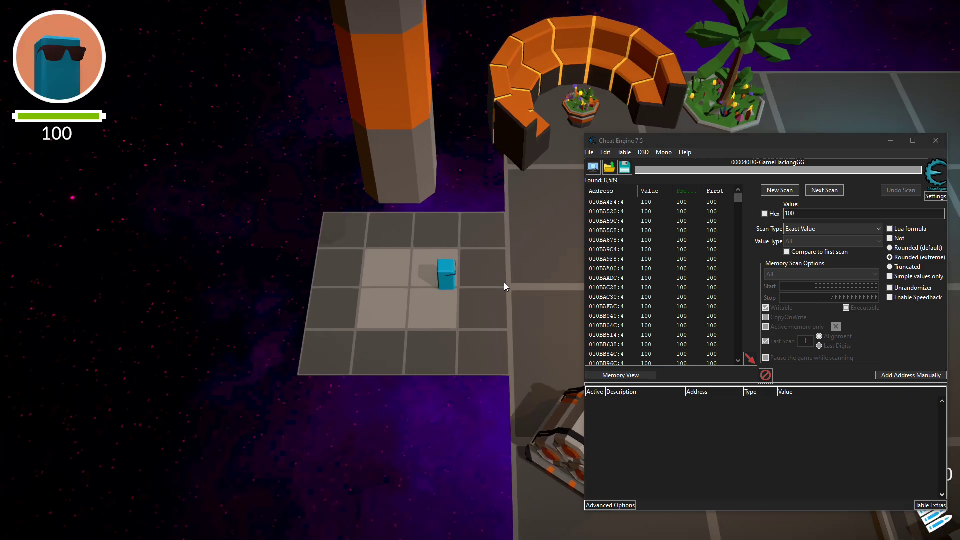
key(d)
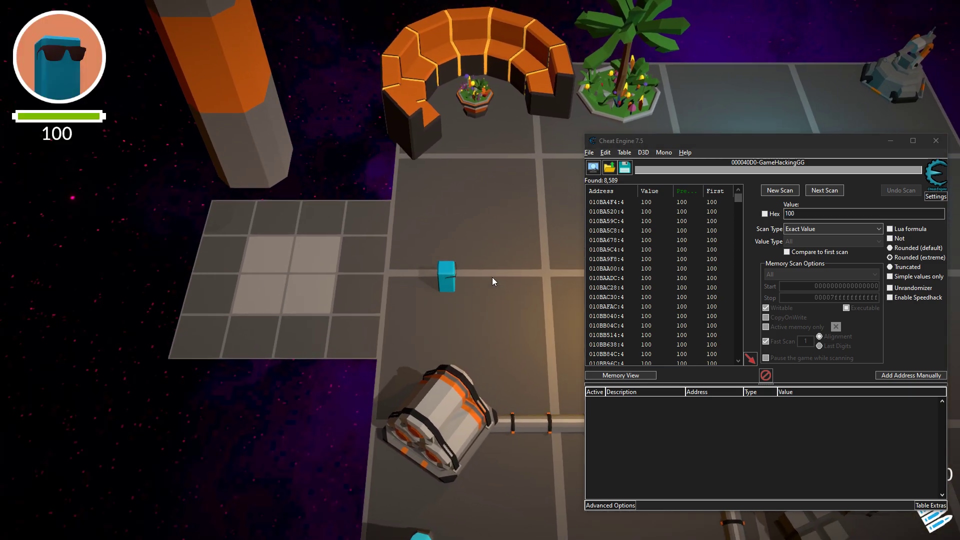
key(d)
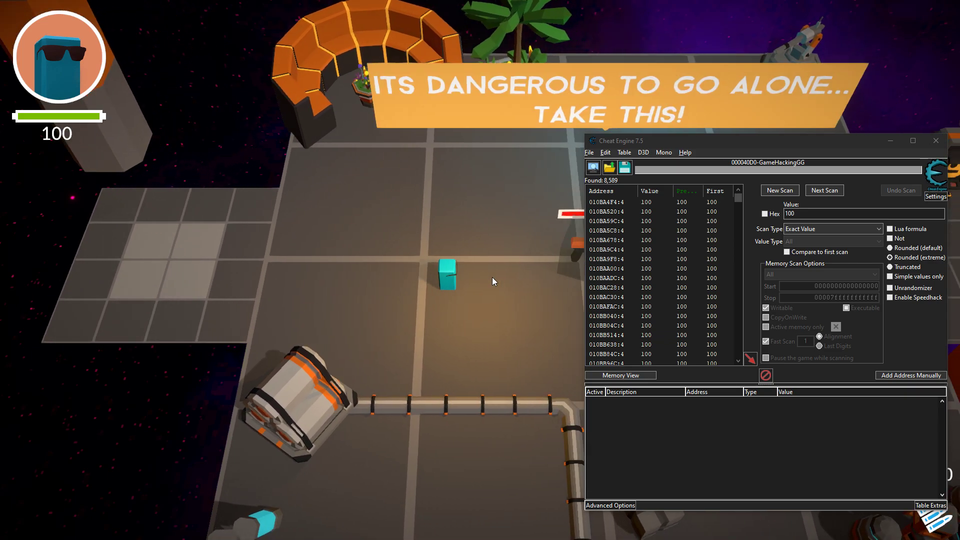
key(d)
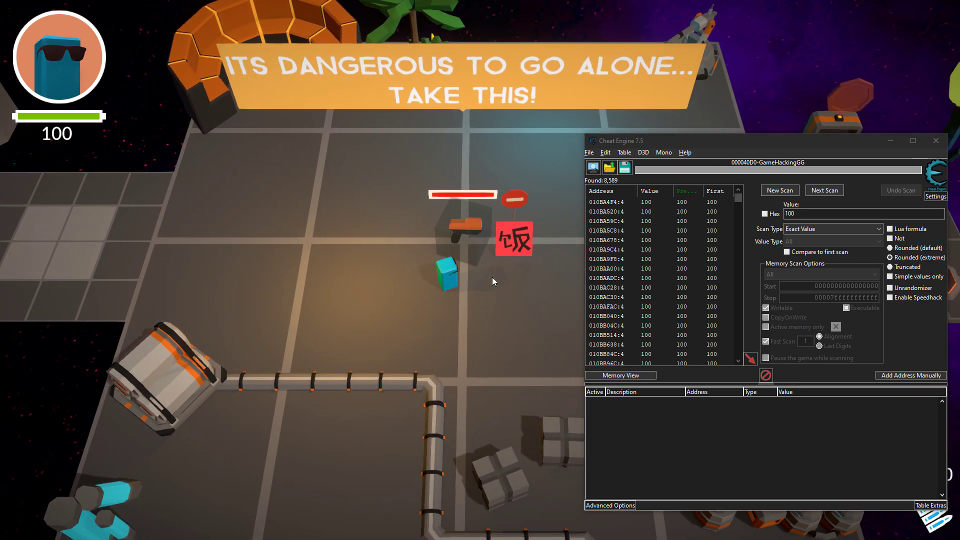
key(a)
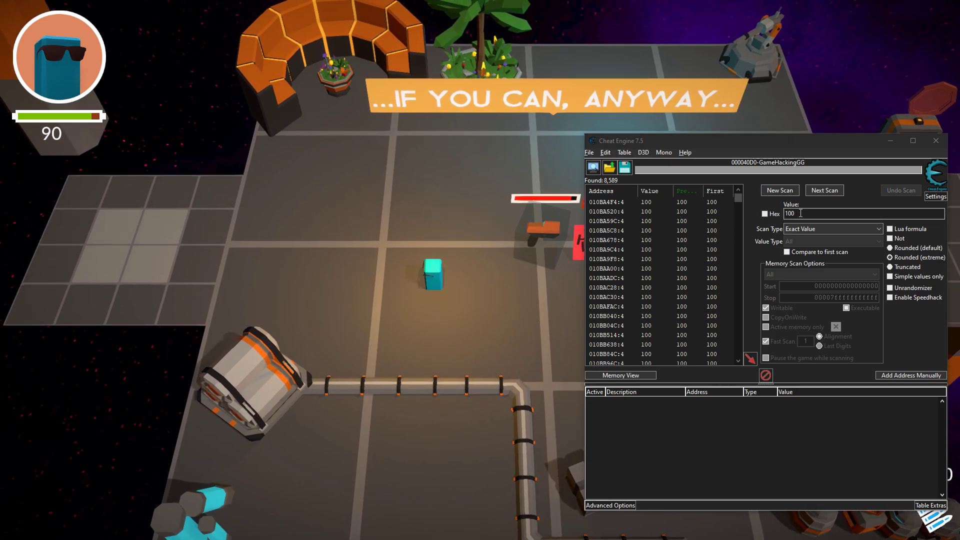
Step: Run a next scan for the value 90 and add the found address to the address list
click(801, 213)
double_click(800, 213)
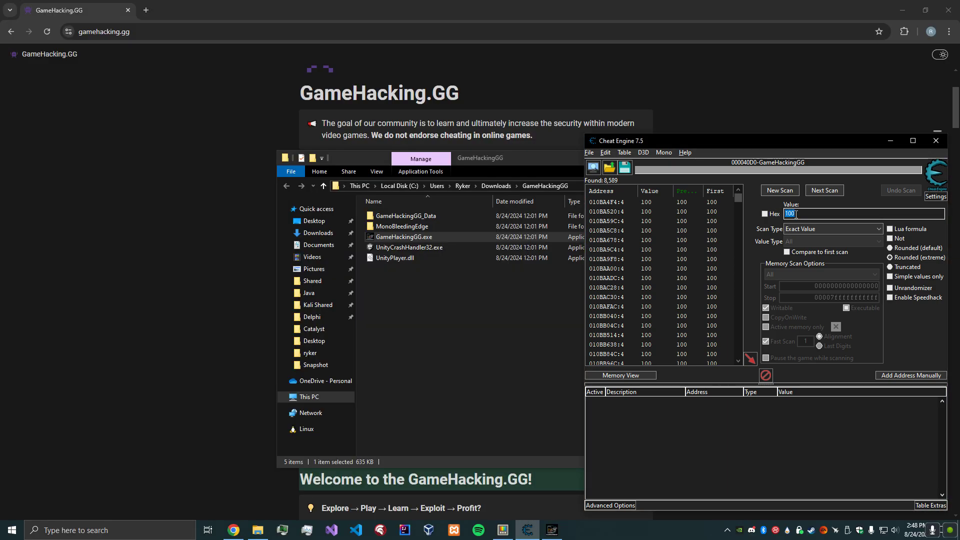
text(90)
click(824, 193)
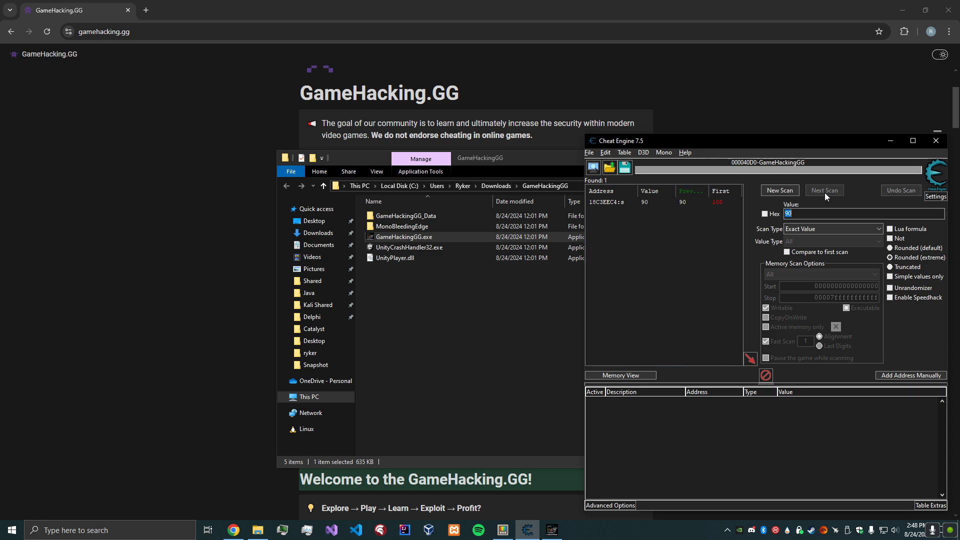
click(674, 202)
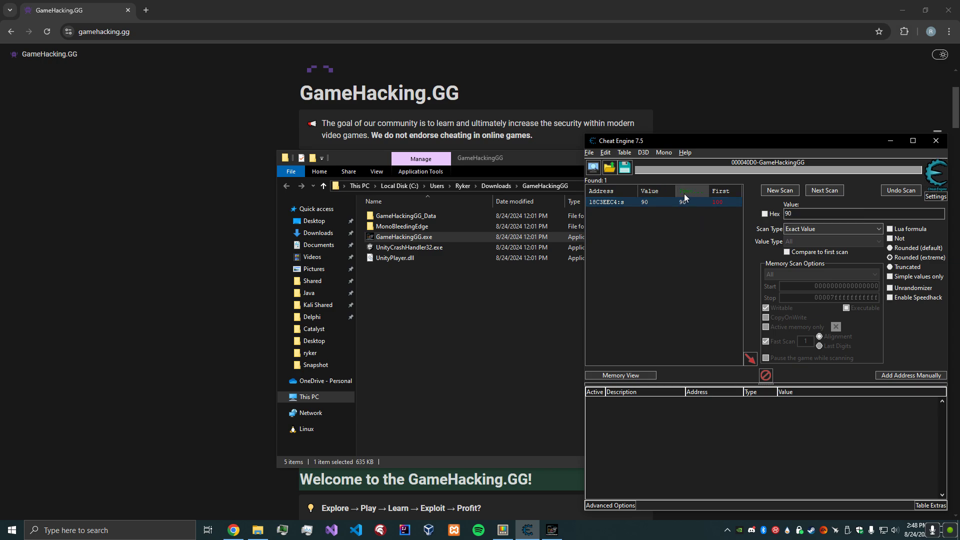
double_click(660, 202)
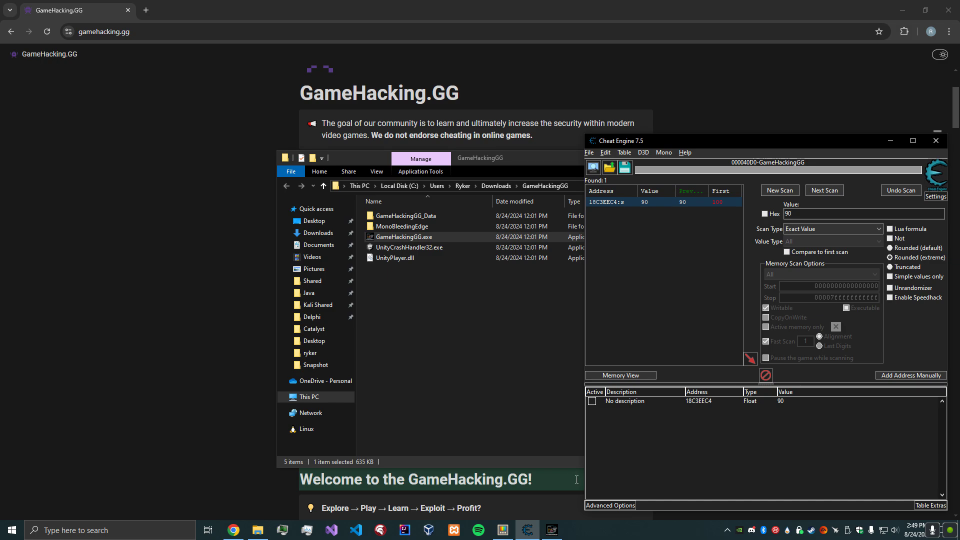
Step: Switch back to the game and move the character toward the orange gun again
mouse_move(555, 529)
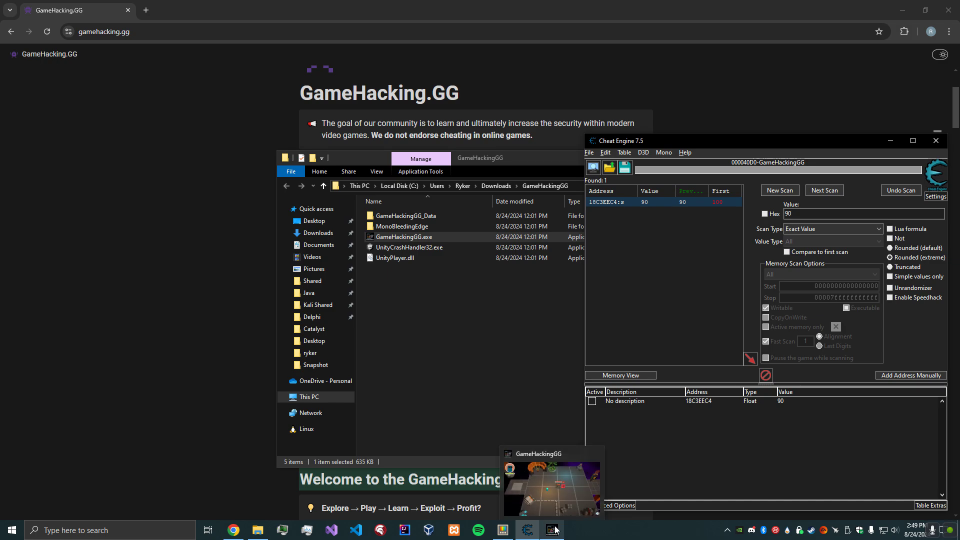
click(547, 509)
key(d)
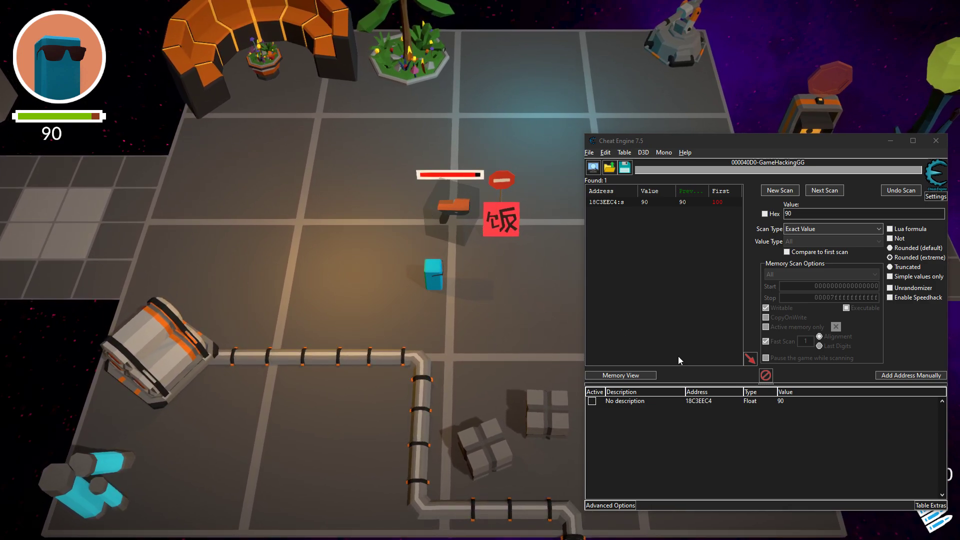
Step: Set the health address in the address list to 9999 and switch back to the game
double_click(782, 402)
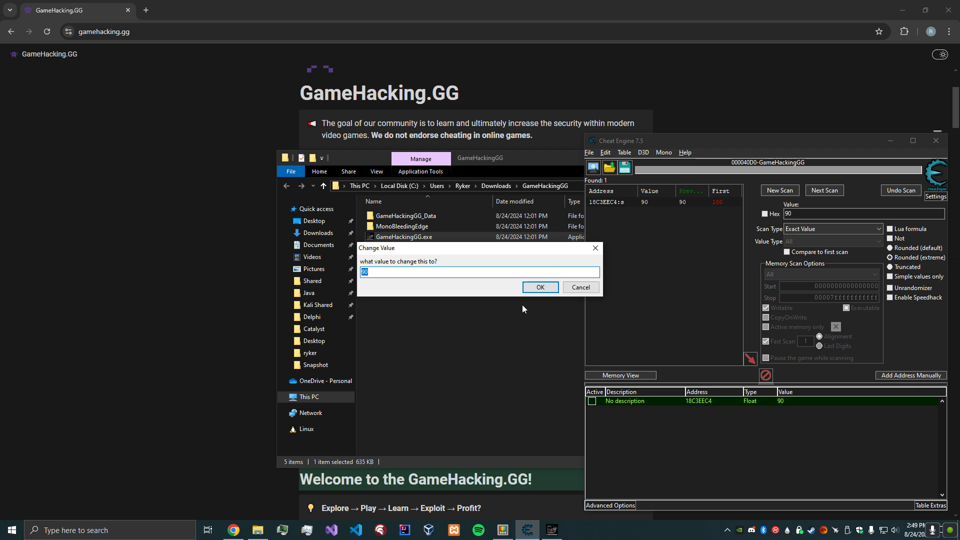
click(581, 288)
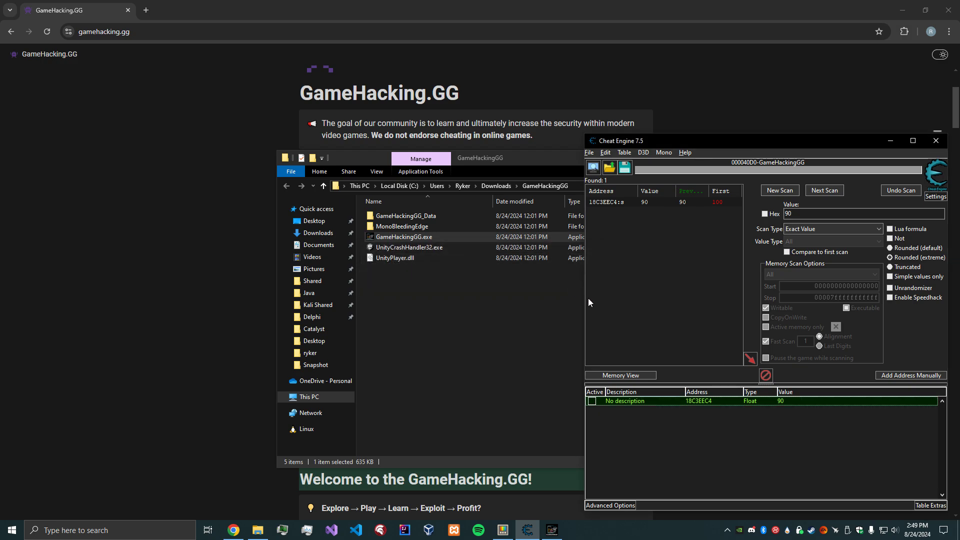
double_click(779, 401)
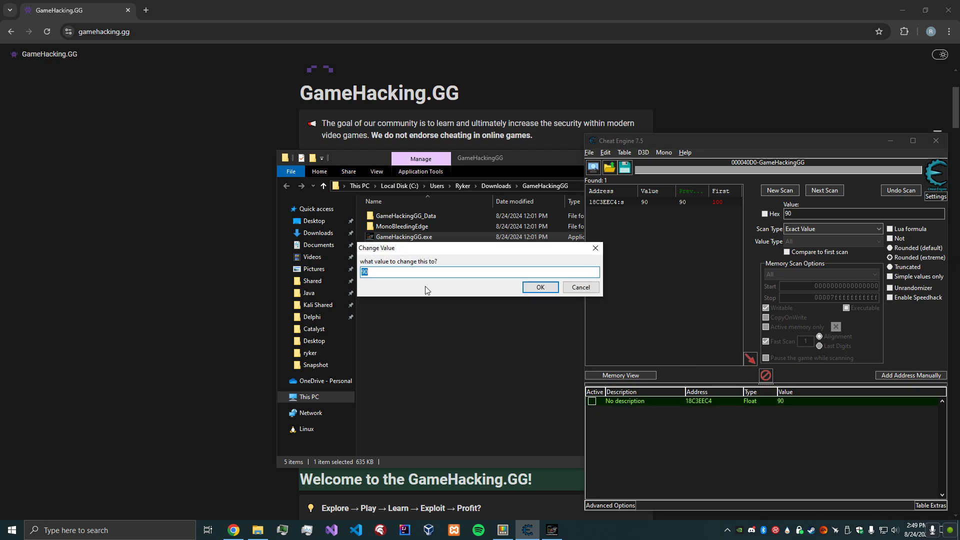
text(999)
click(527, 289)
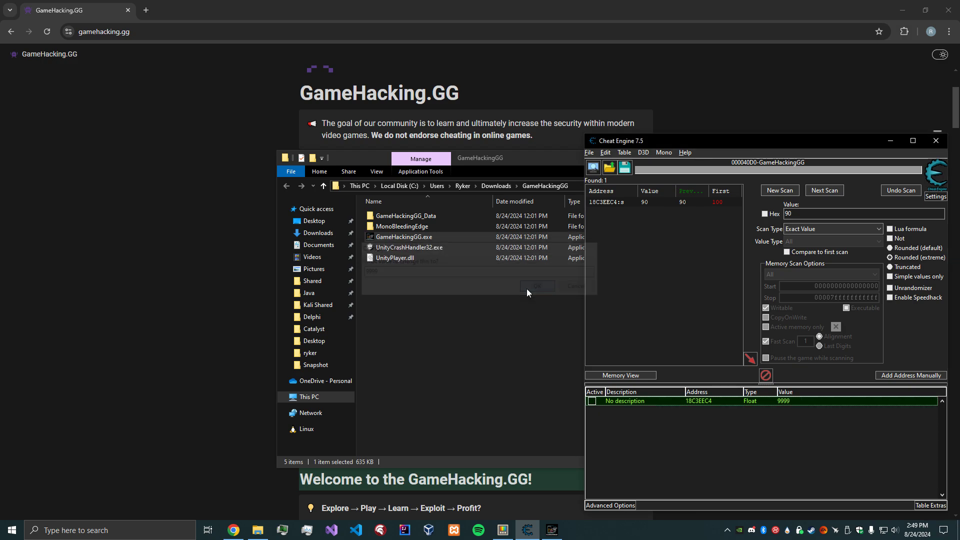
click(550, 526)
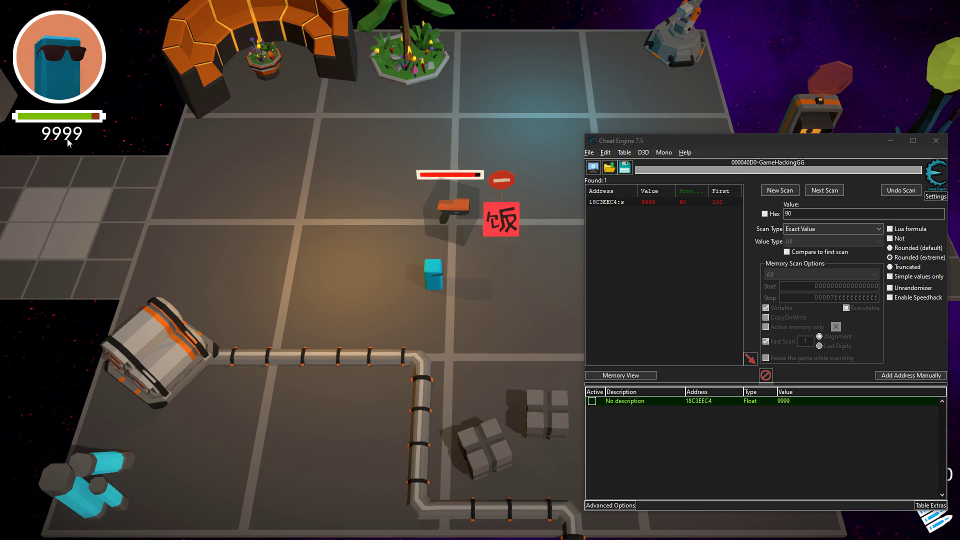
Step: Freeze the health address at 9999, return to the game, and walk the character around the orange gun until it is collected
click(591, 403)
click(592, 401)
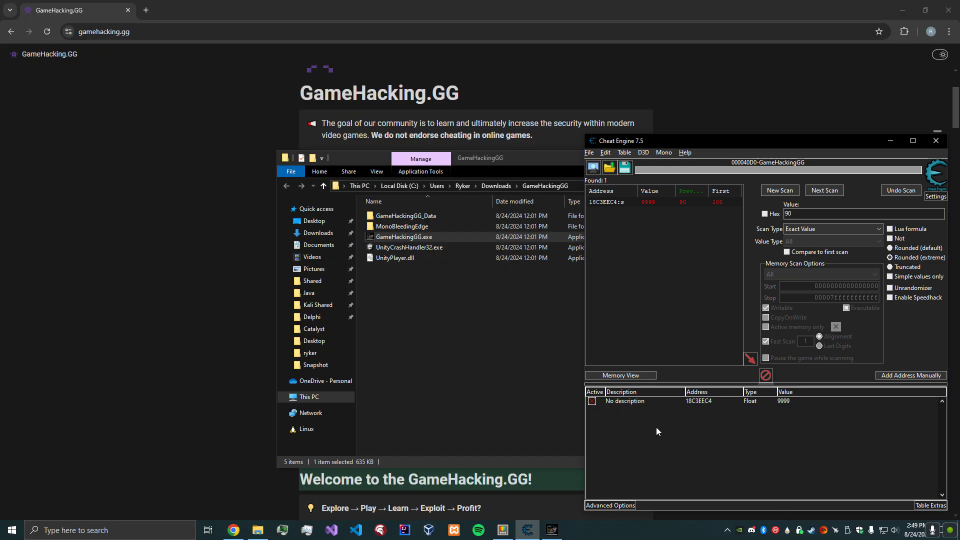
click(554, 527)
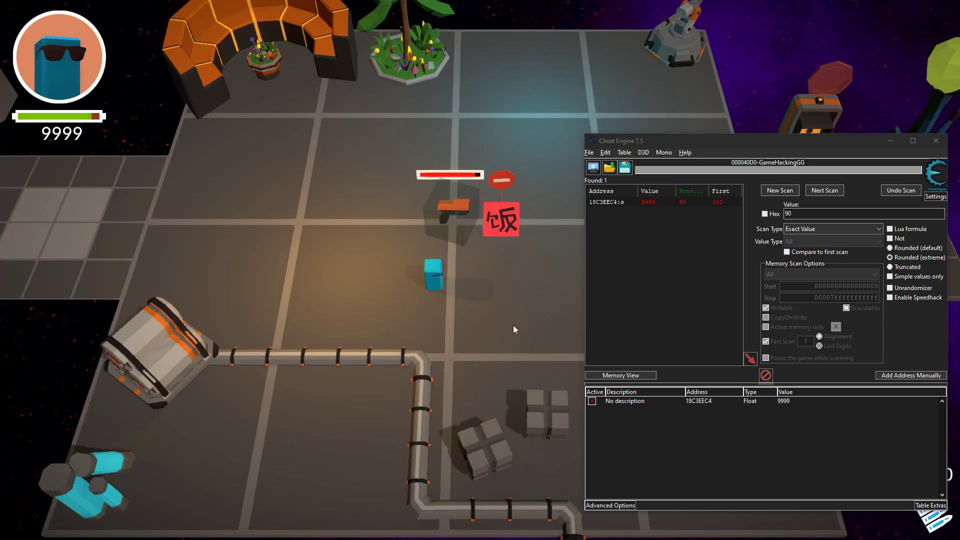
key(w)
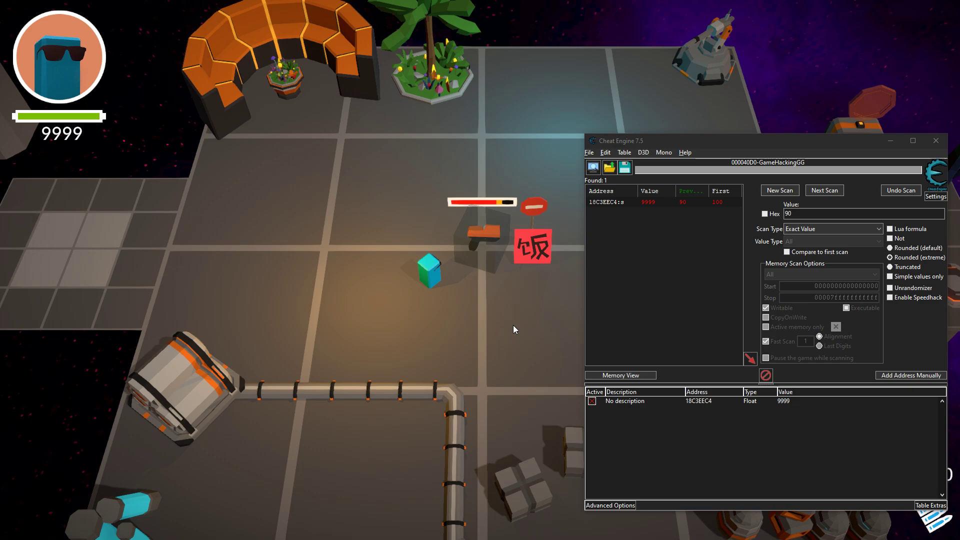
key(w)
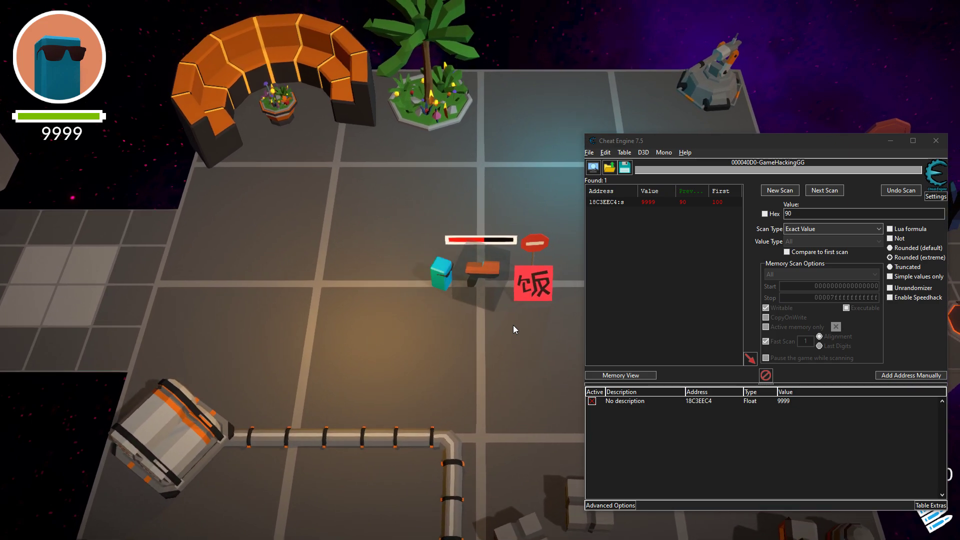
key(w)
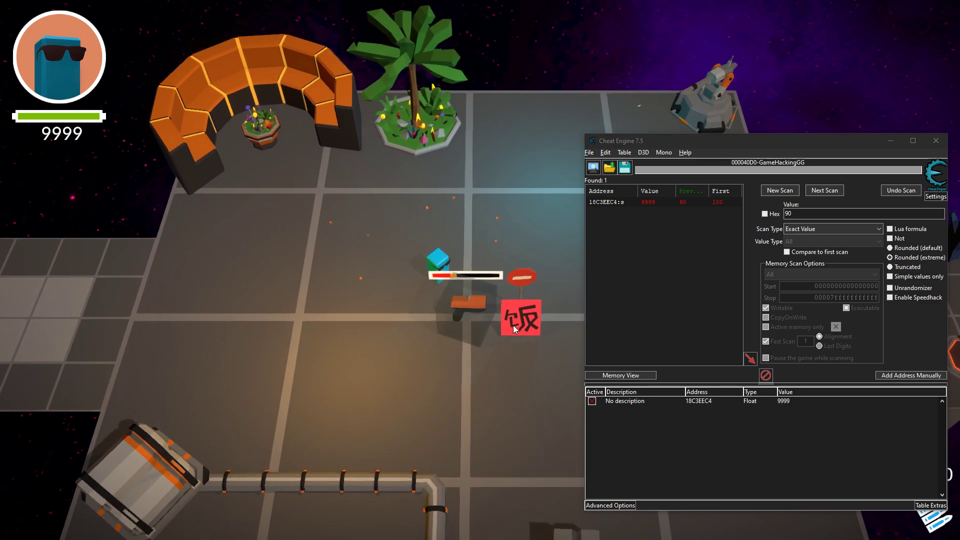
key(d)
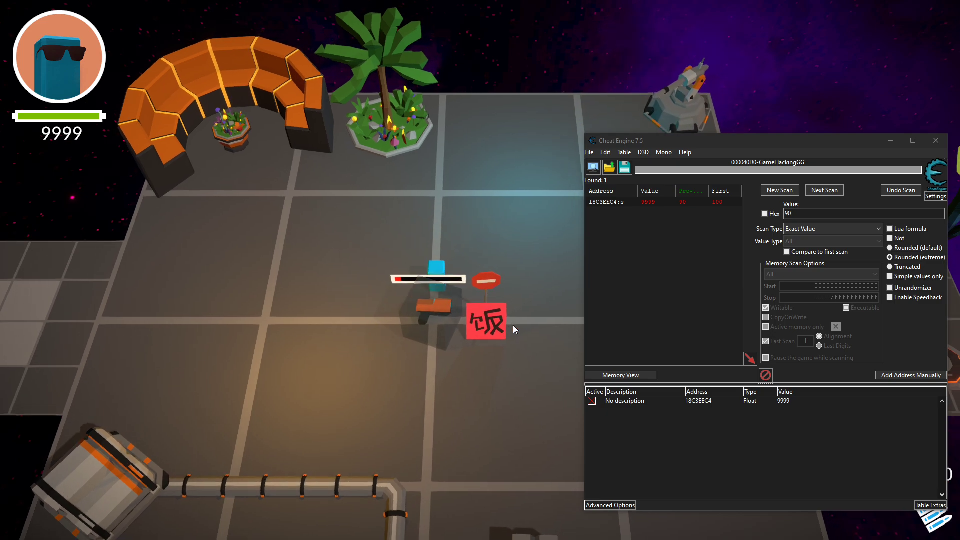
key(d)
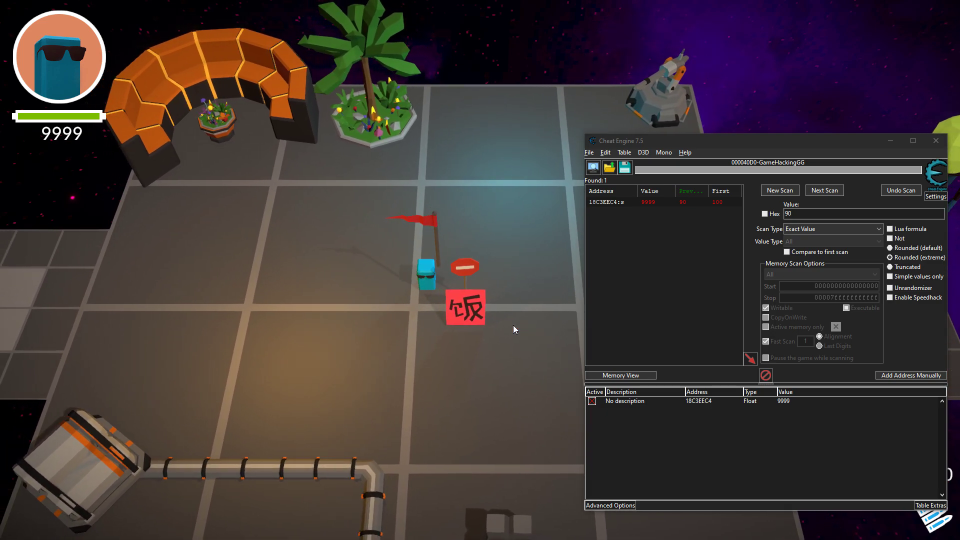
key(s)
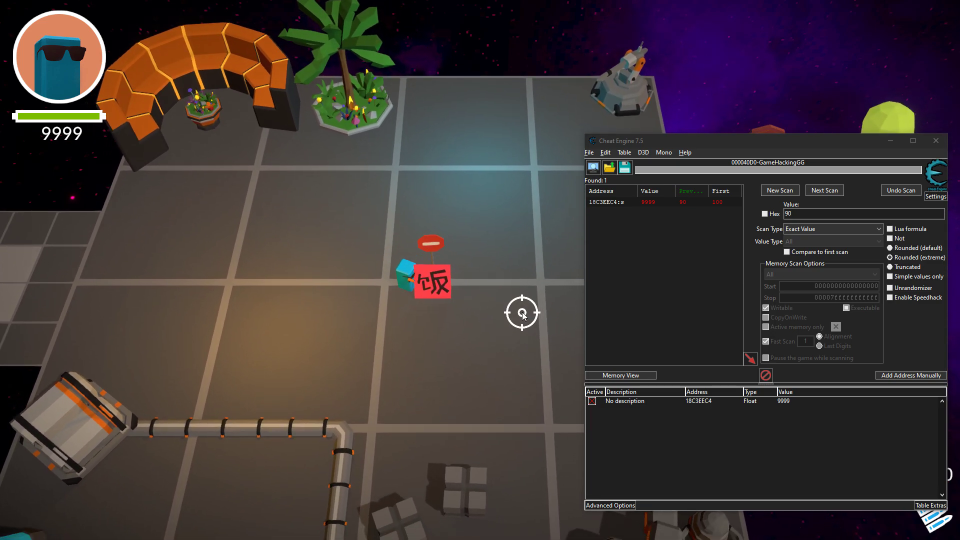
key(s)
key(d)
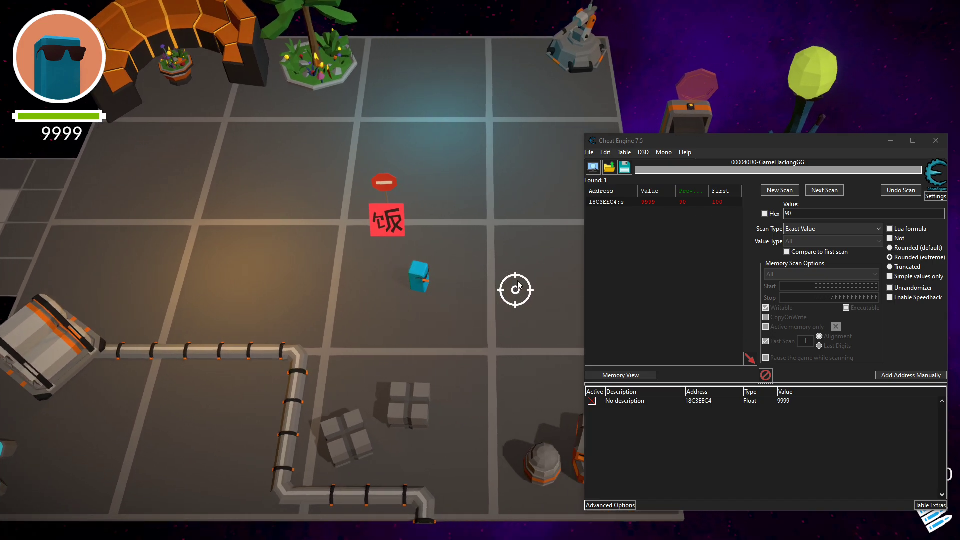
Step: Move the Cheat Engine window clear of the ammo counter, fire test shots in the game, and move the window back
drag(720, 137, 698, 97)
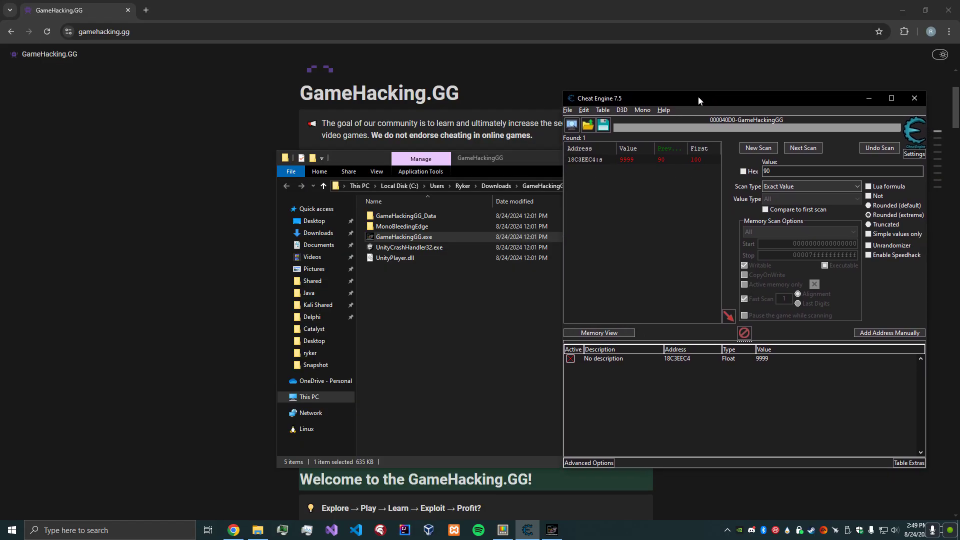
click(562, 533)
click(458, 176)
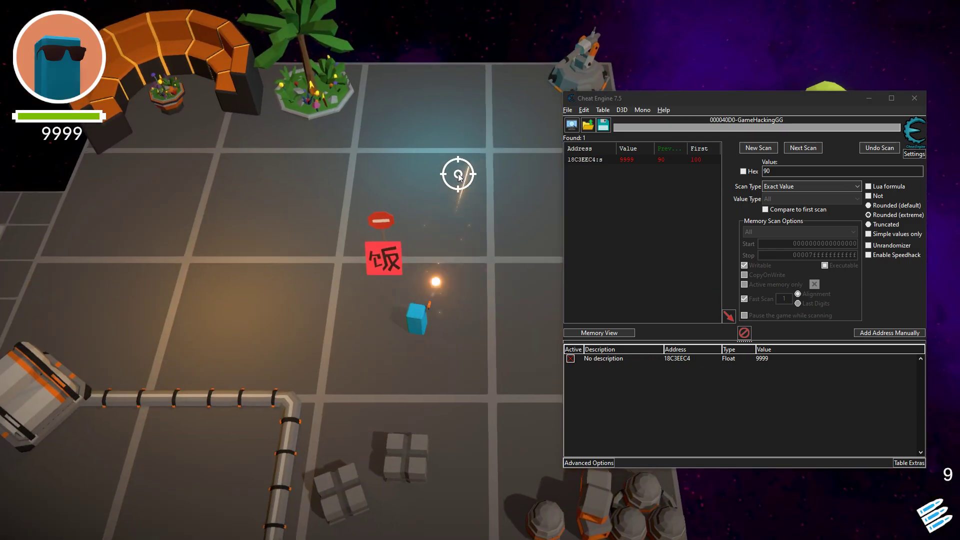
click(322, 156)
click(266, 208)
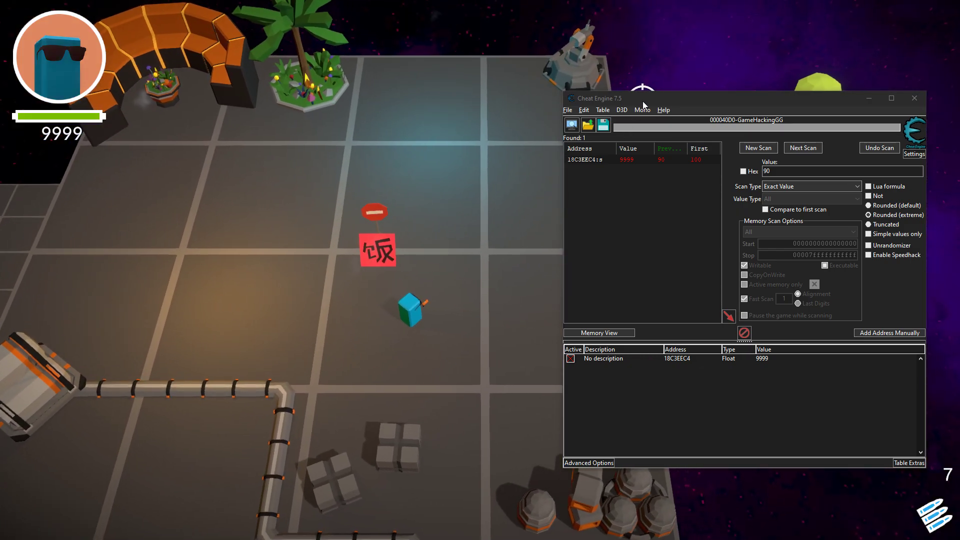
click(643, 101)
click(552, 532)
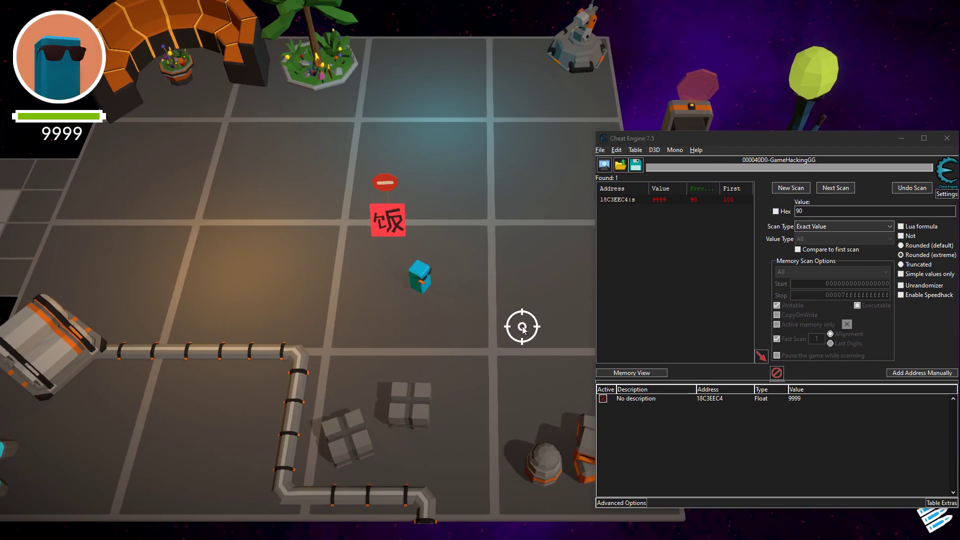
Step: Walk the character off the main floor onto the small side platform to enter the next level
key(w)
key(d)
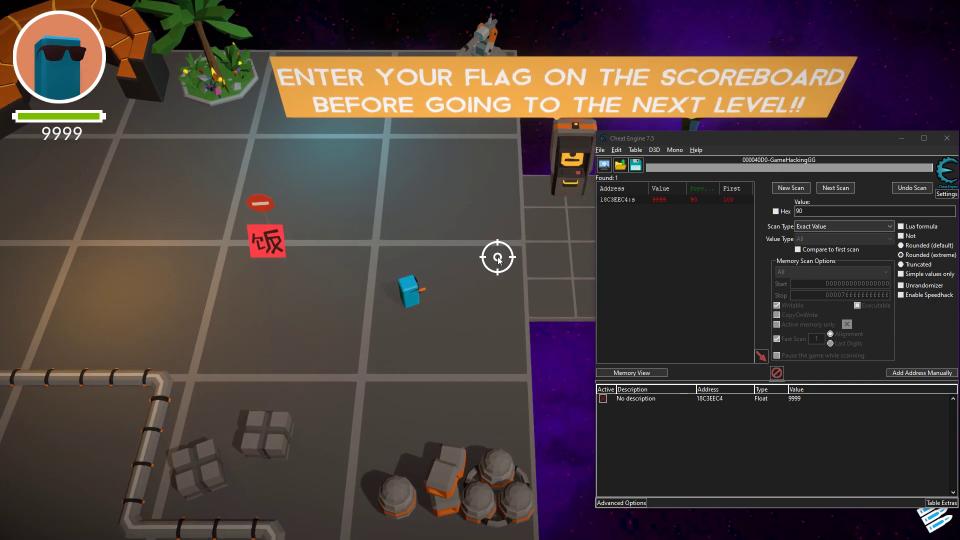
key(d)
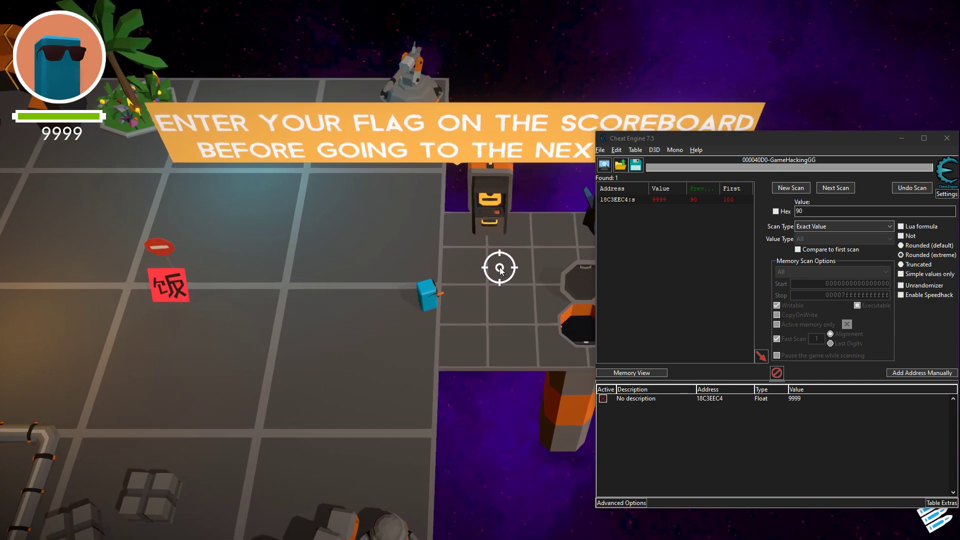
key(d)
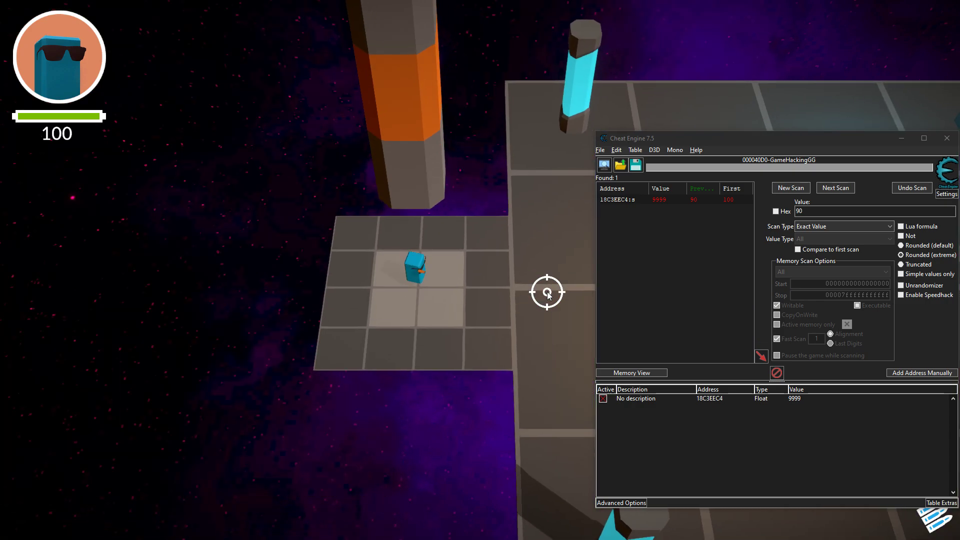
Step: Move the character onto the main floor of the new level and shoot the unicorn repeatedly
click(600, 202)
click(534, 220)
key(d)
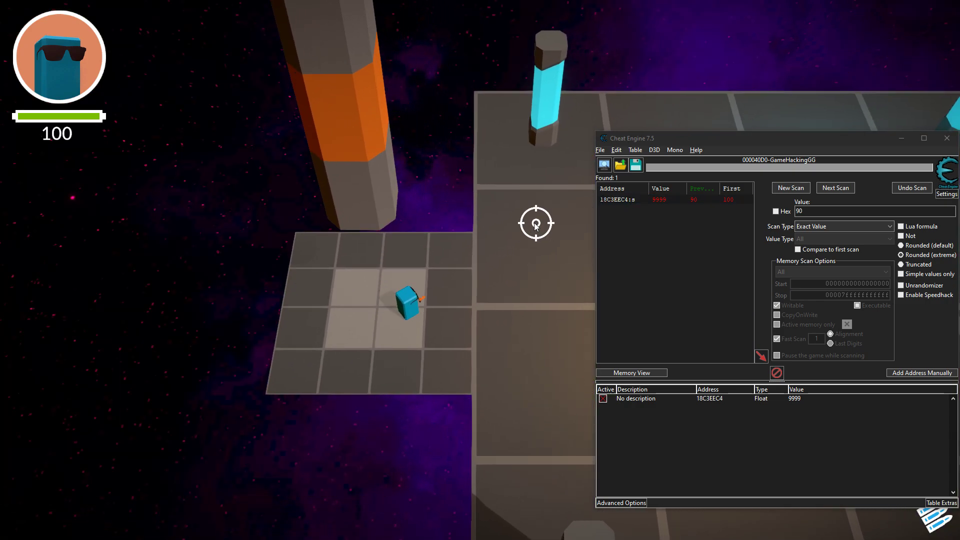
key(d)
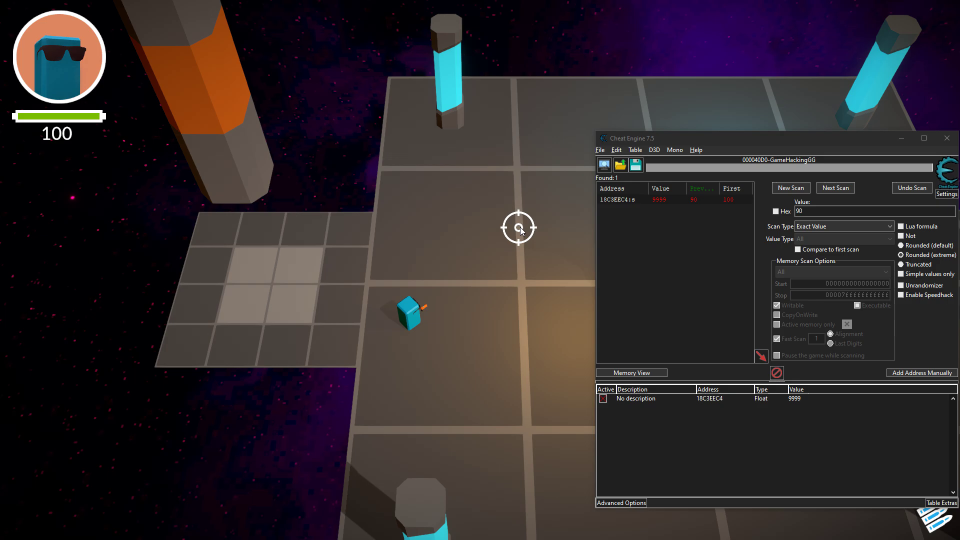
key(w)
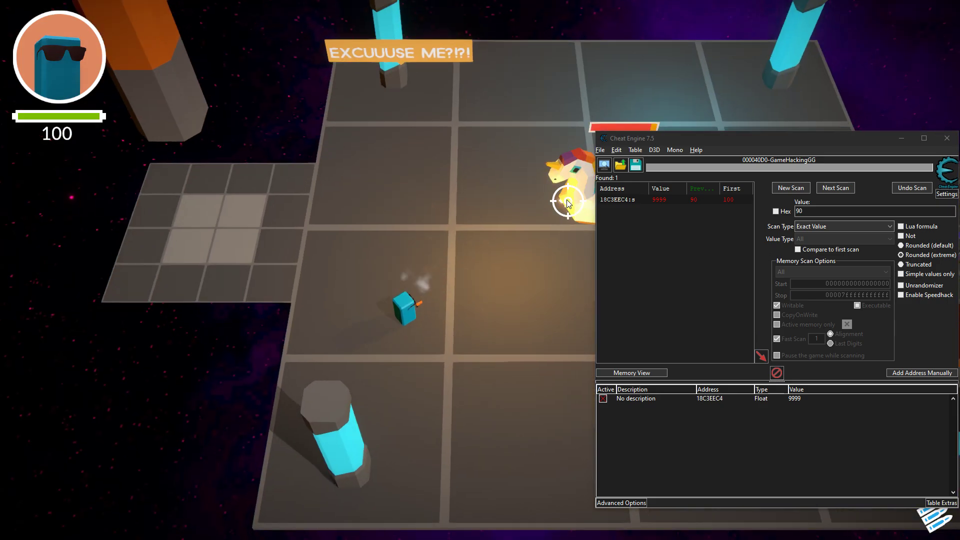
click(559, 186)
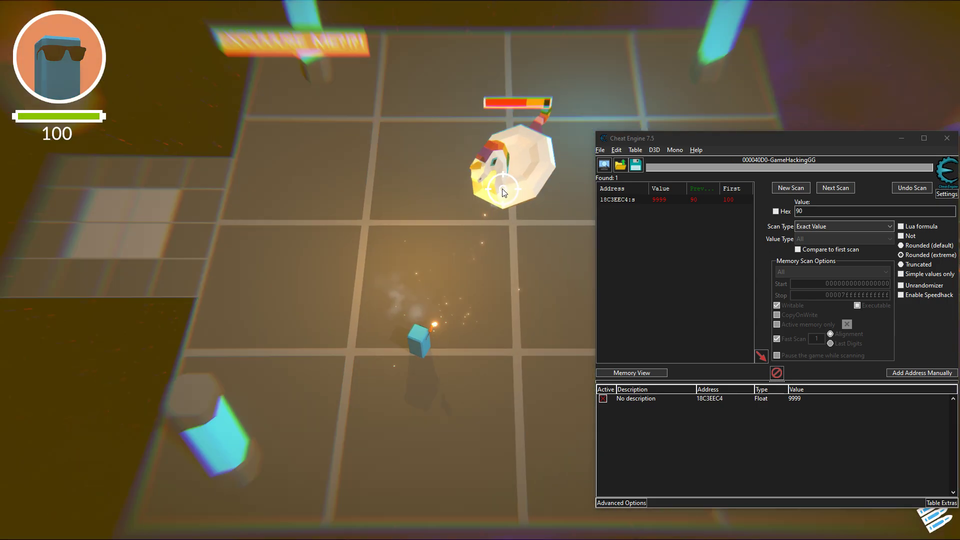
key(w)
click(504, 192)
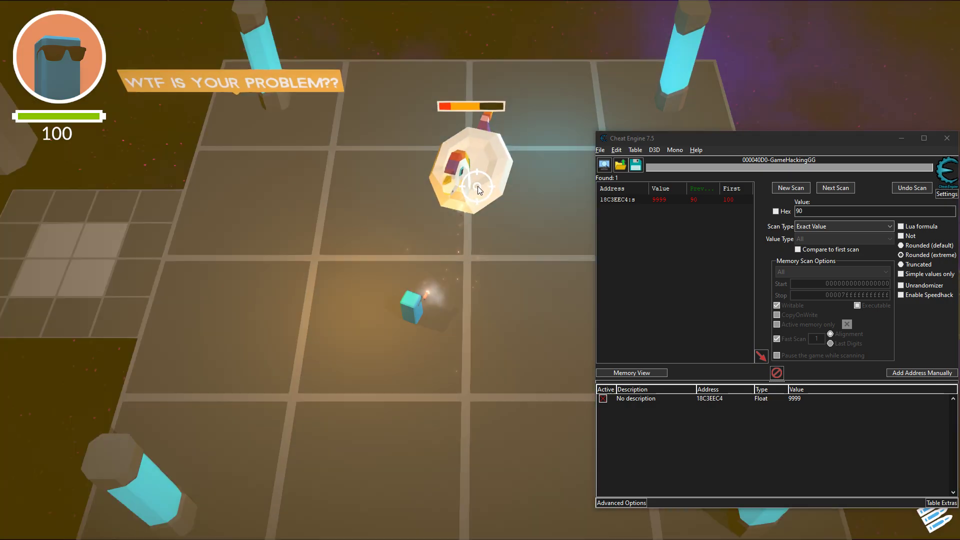
click(478, 186)
key(w)
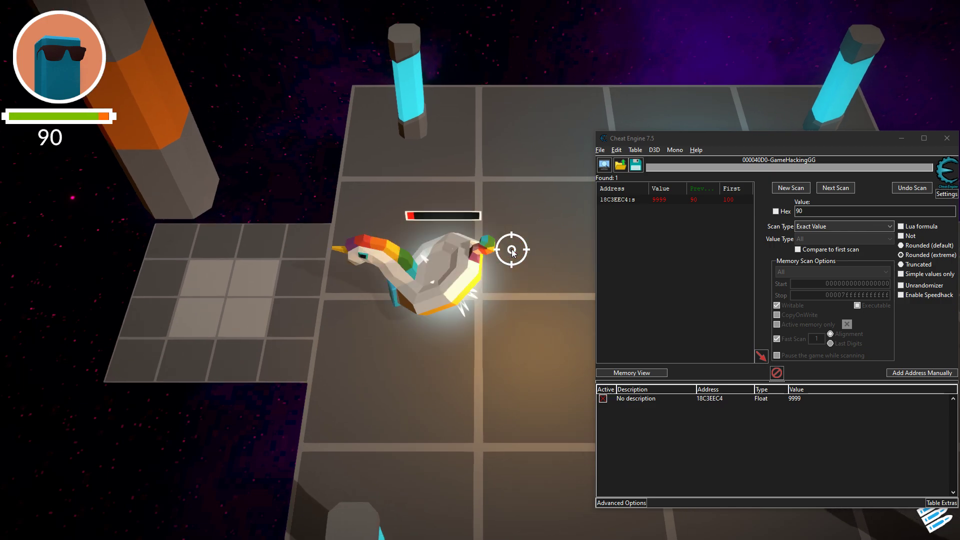
Step: Pause and restart the level, and move the Cheat Engine window off the game's ammo counter
key(Escape)
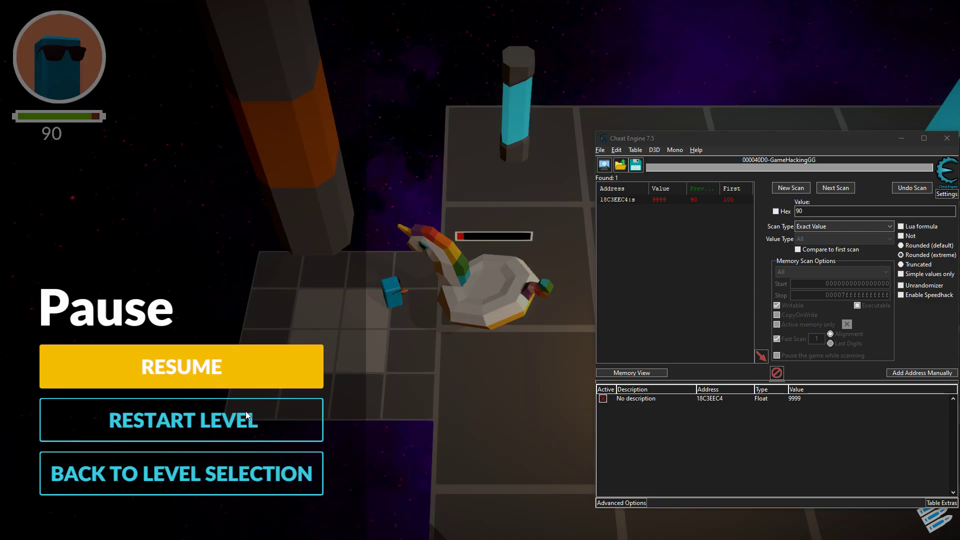
click(246, 415)
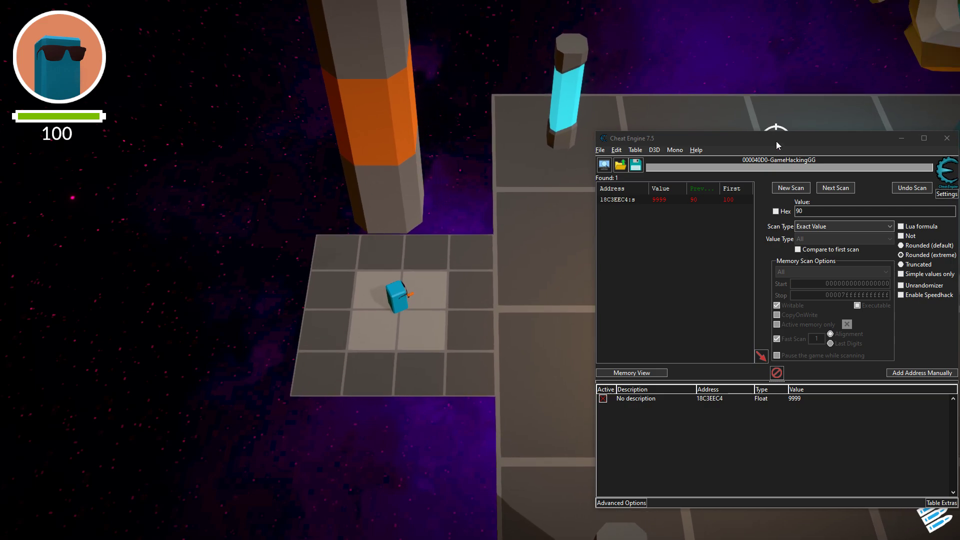
drag(776, 141, 739, 118)
click(552, 530)
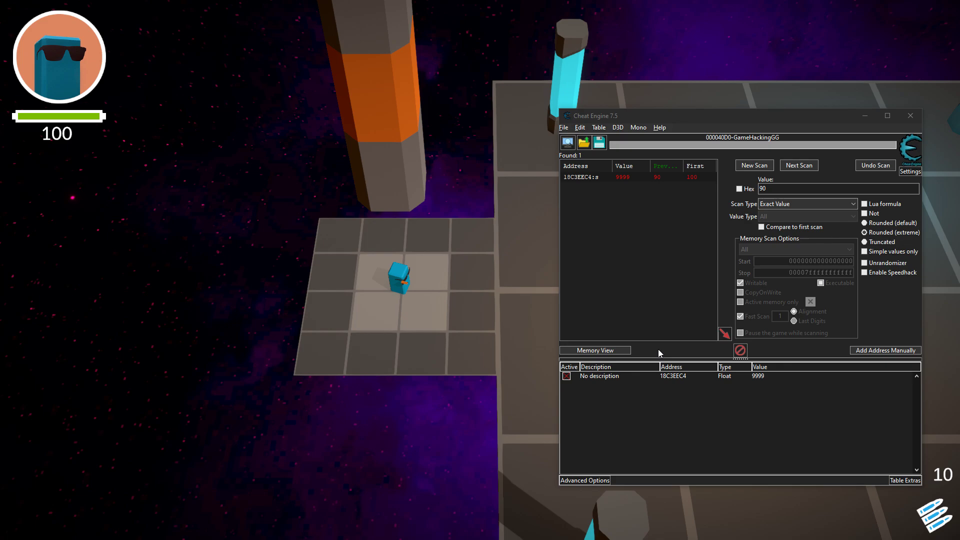
Step: Delete the old health record from the address list, start a new scan, and return to the game
click(643, 376)
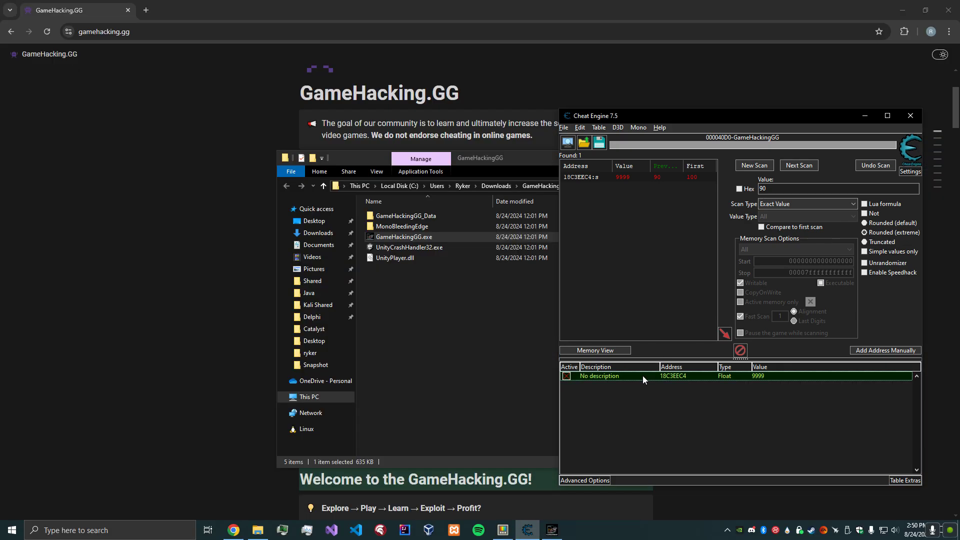
right_click(643, 376)
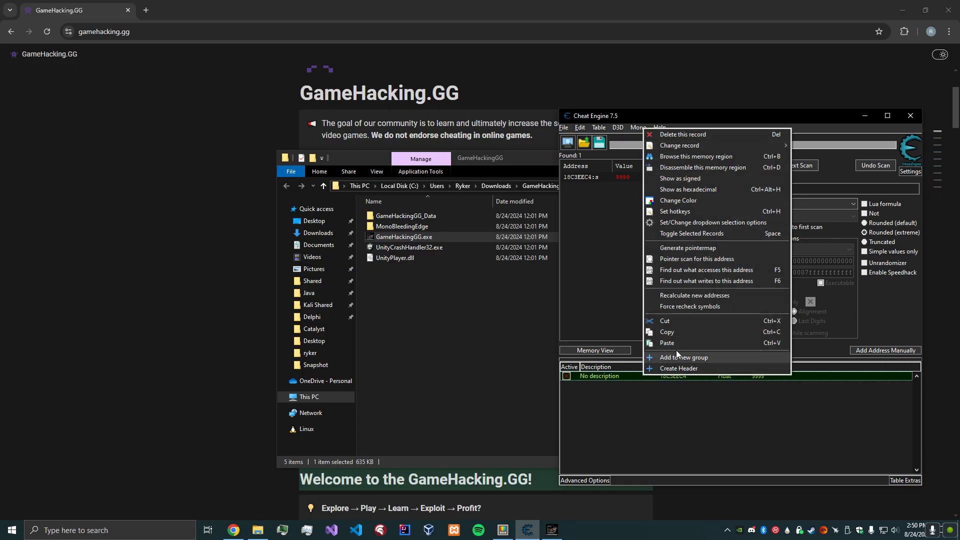
click(701, 136)
click(517, 266)
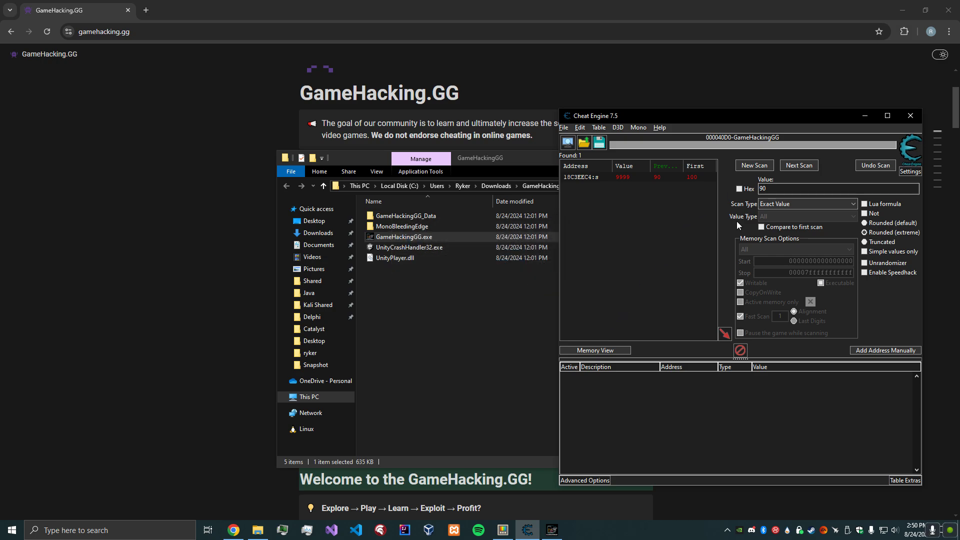
click(753, 165)
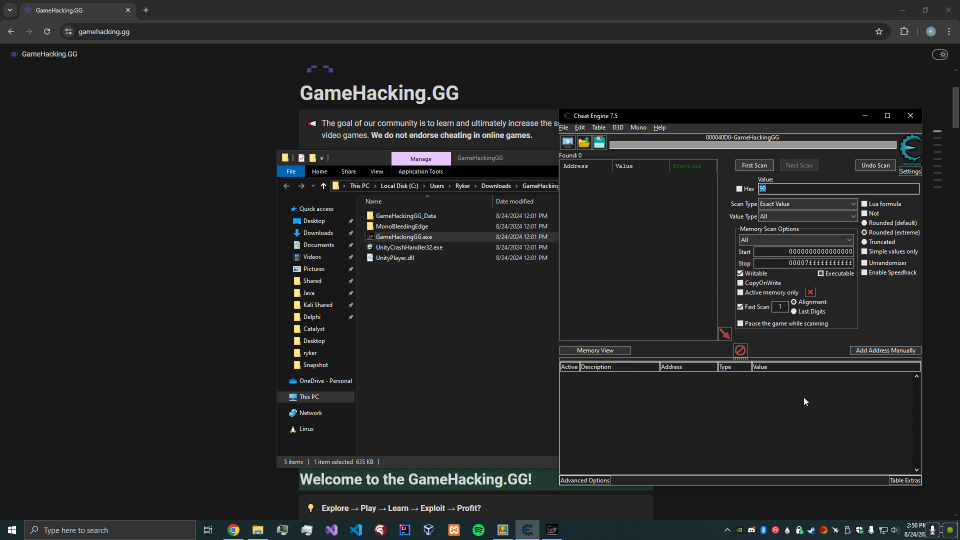
click(552, 529)
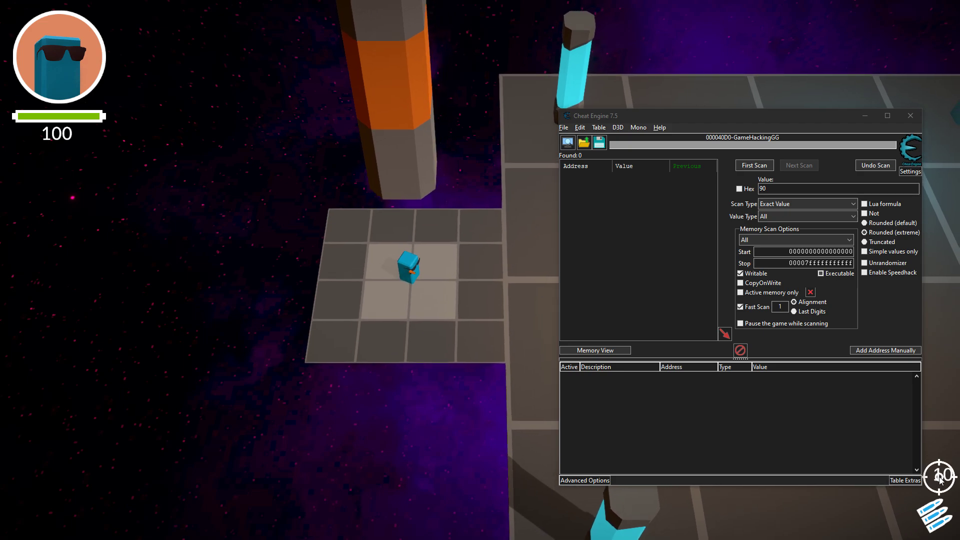
Step: Run a first scan for the exact value 10 across all value types to look for the ammo count
click(747, 184)
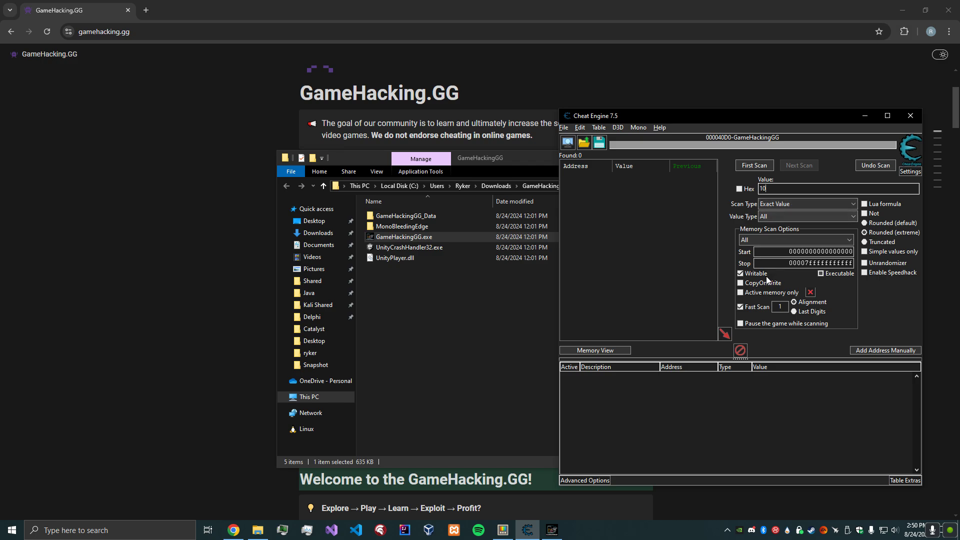
click(762, 167)
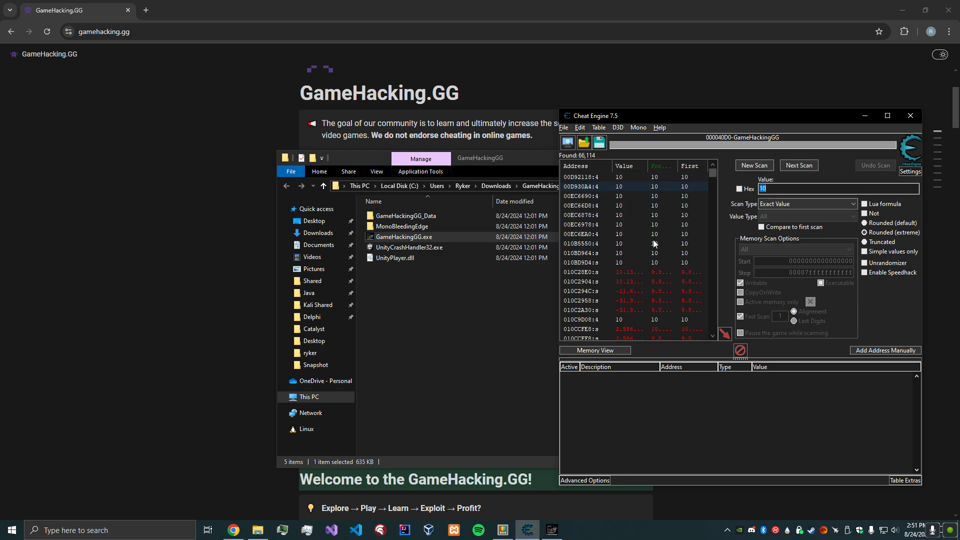
scroll(653, 239, down, 5)
scroll(670, 242, up, 5)
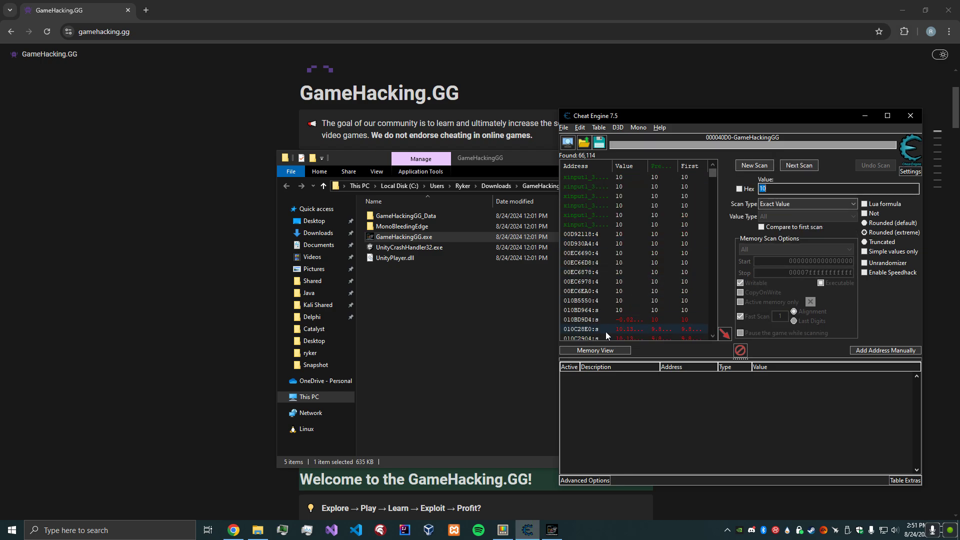
Step: Fire one shot in the game and narrow the scan results to the exact value 9
click(551, 530)
click(427, 324)
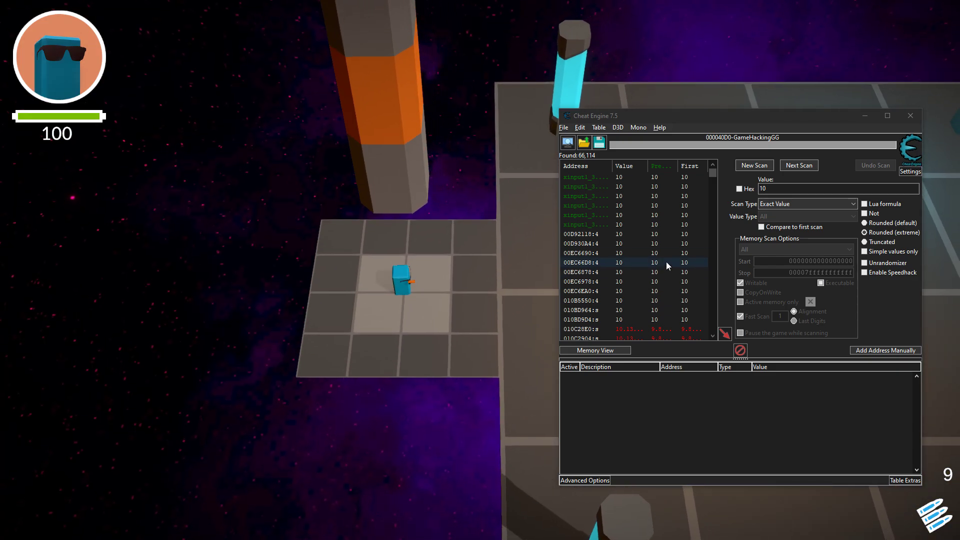
click(784, 187)
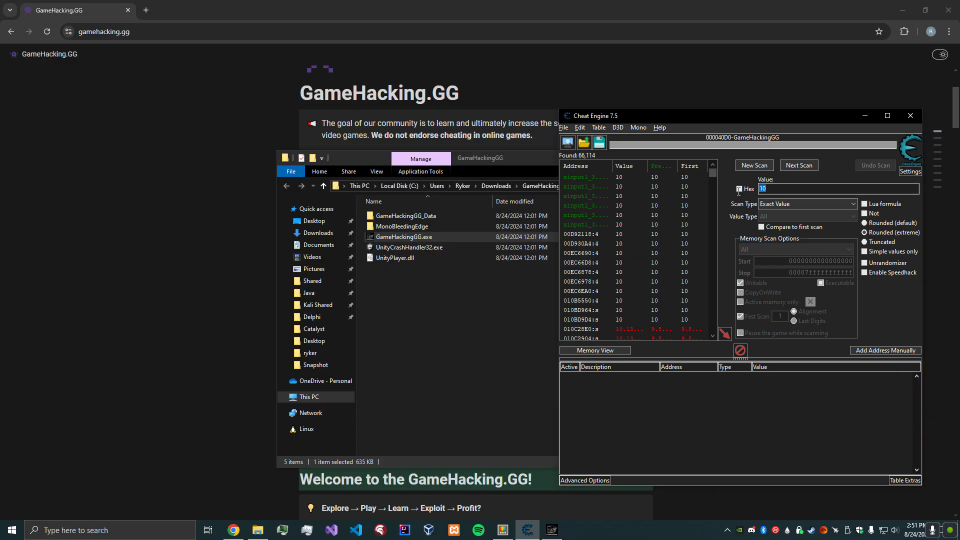
text(9)
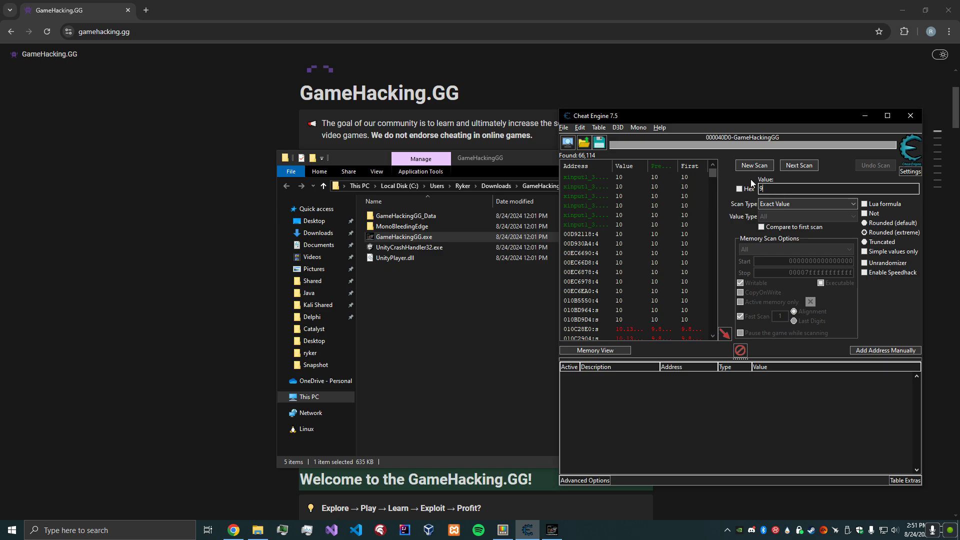
click(792, 167)
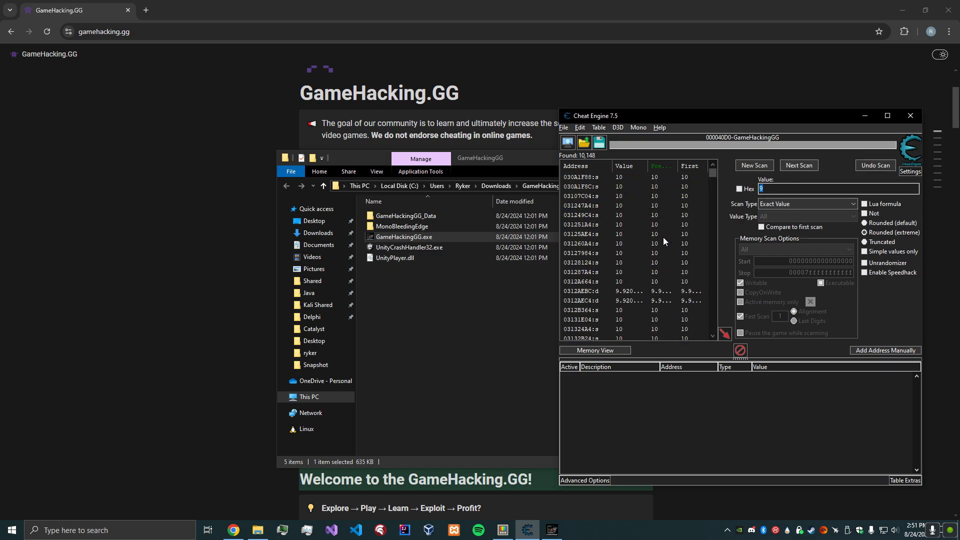
Step: Fire another shot in the game and narrow the scan results to the exact value 8
click(552, 529)
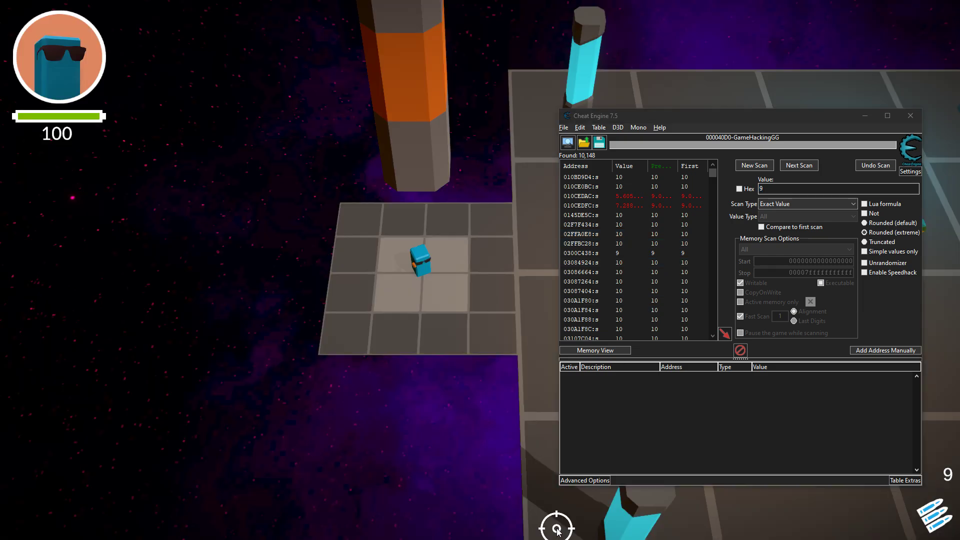
click(284, 236)
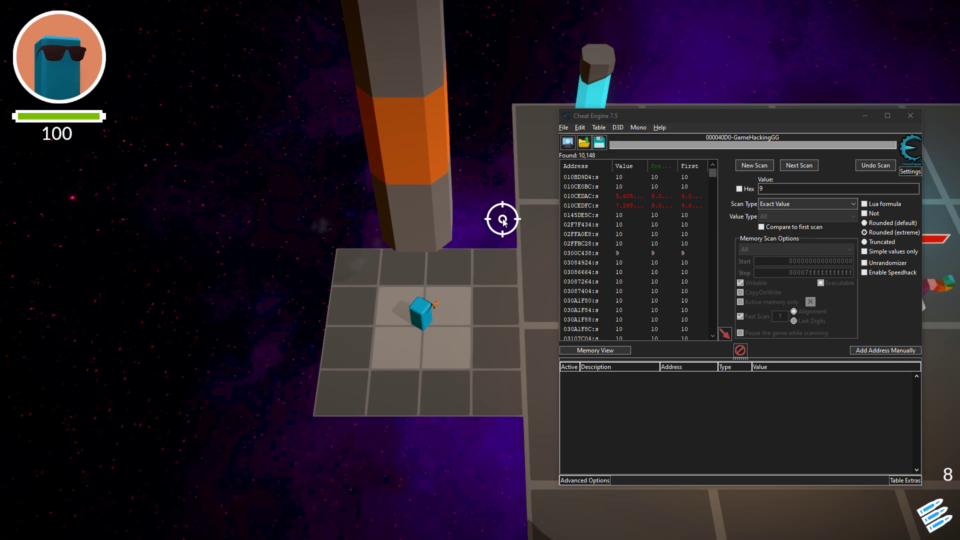
click(735, 190)
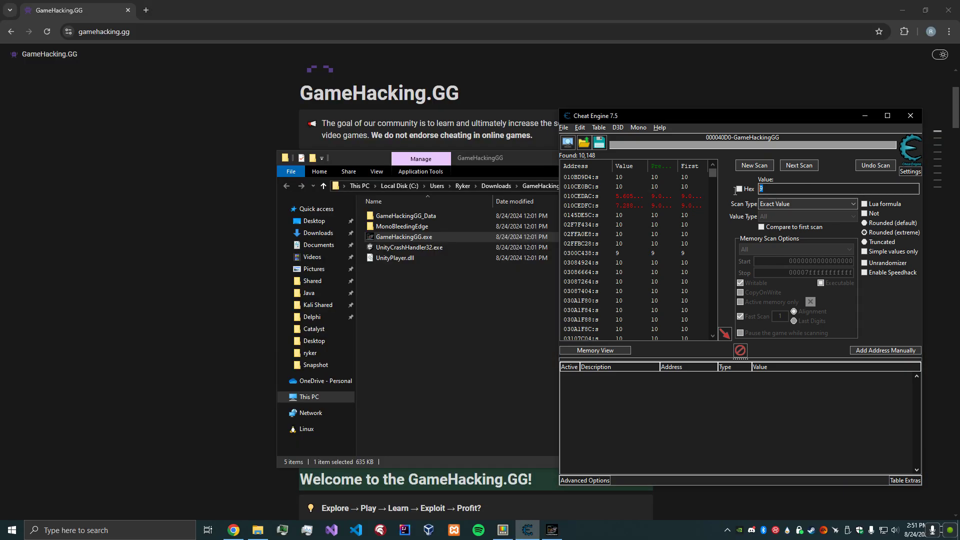
text(8)
click(806, 164)
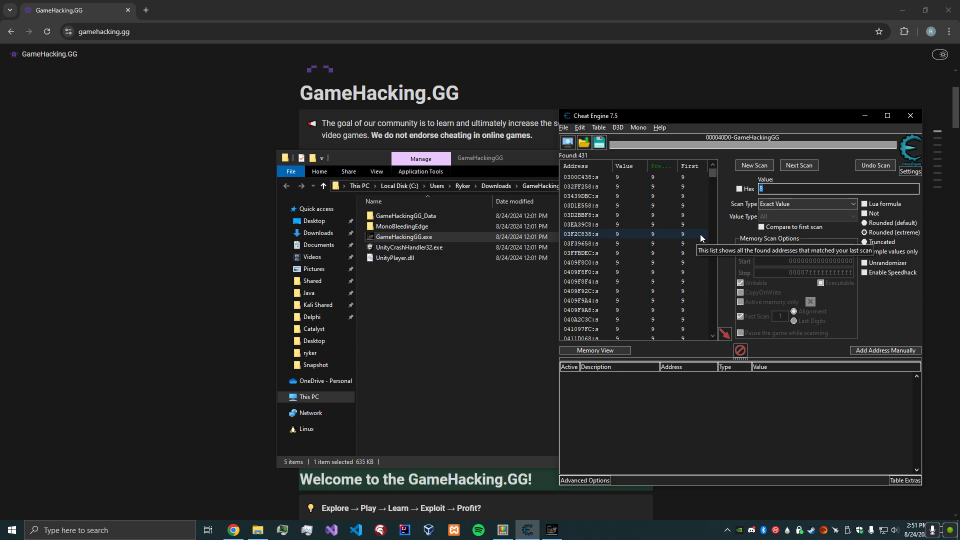
scroll(680, 245, down, 20)
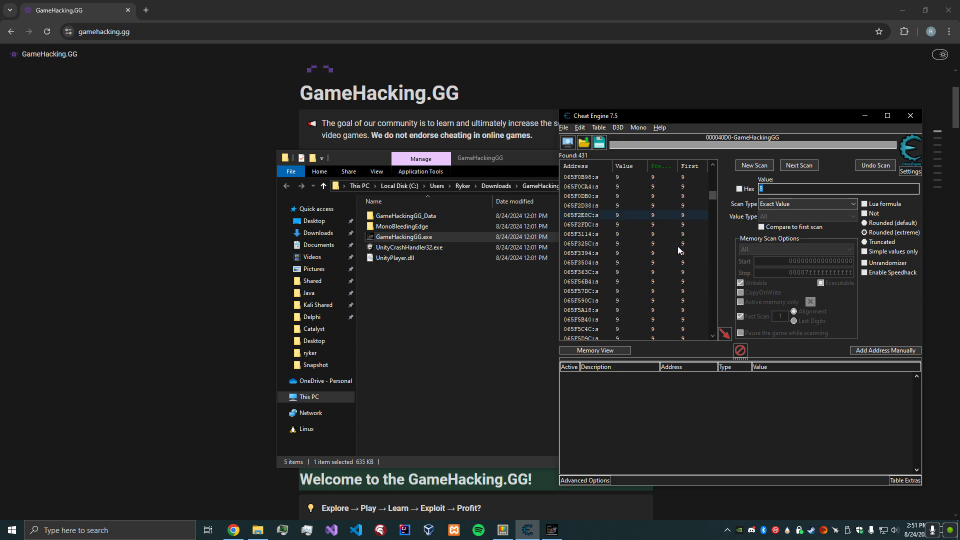
scroll(677, 246, up, 20)
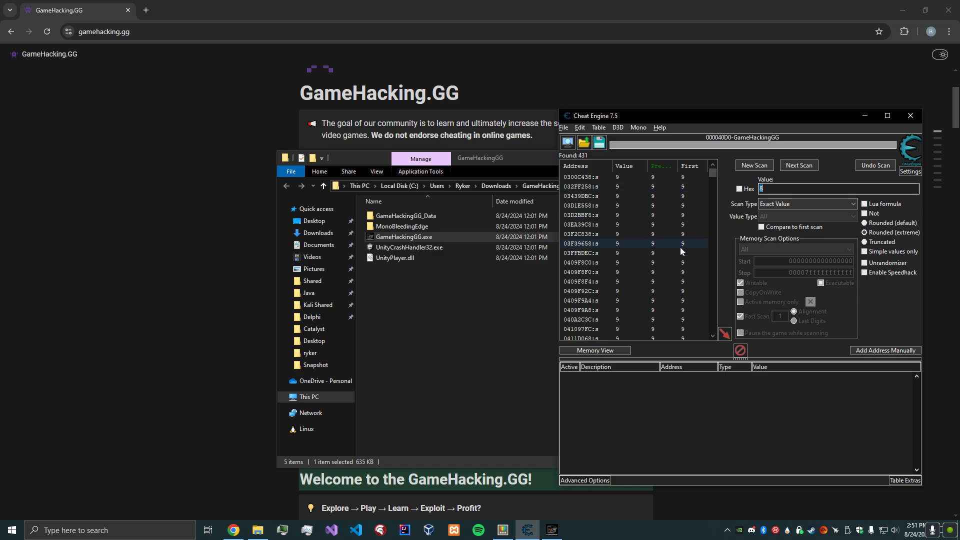
Step: Use up one more bullet, filter the found addresses for the value 7, and look through the remaining list
click(551, 530)
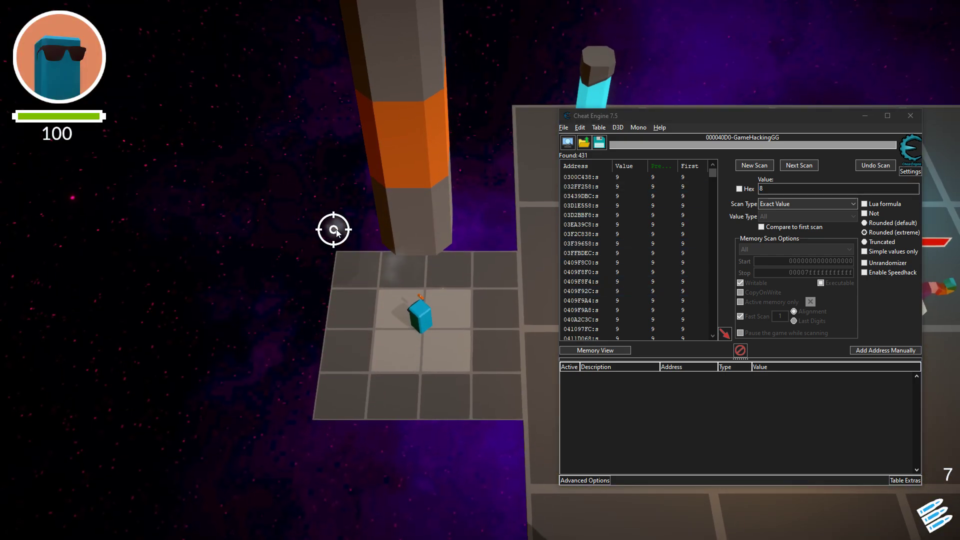
click(789, 190)
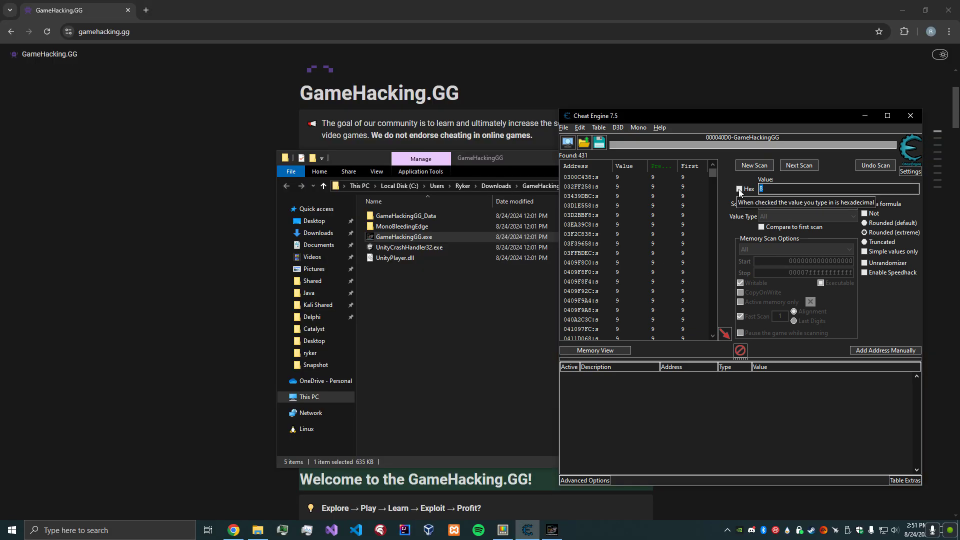
text(7)
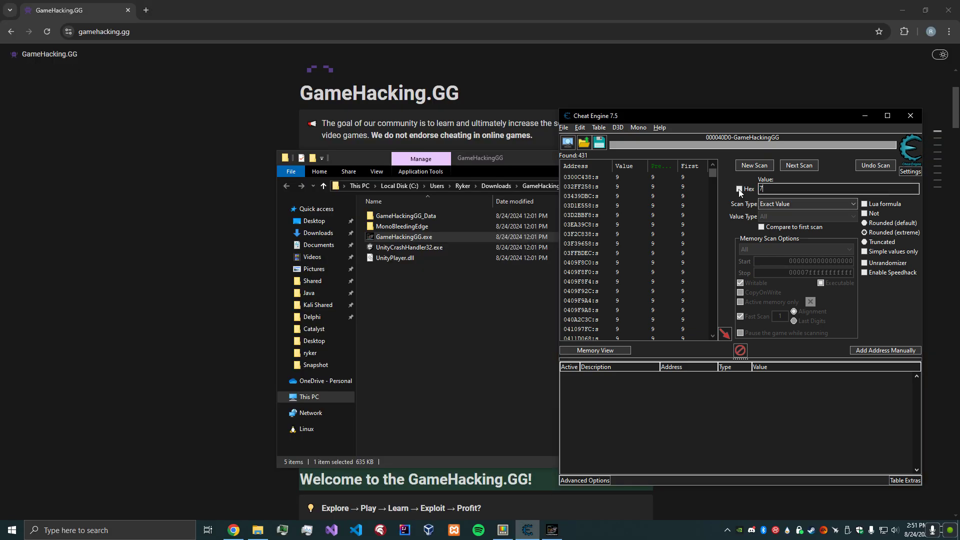
click(798, 166)
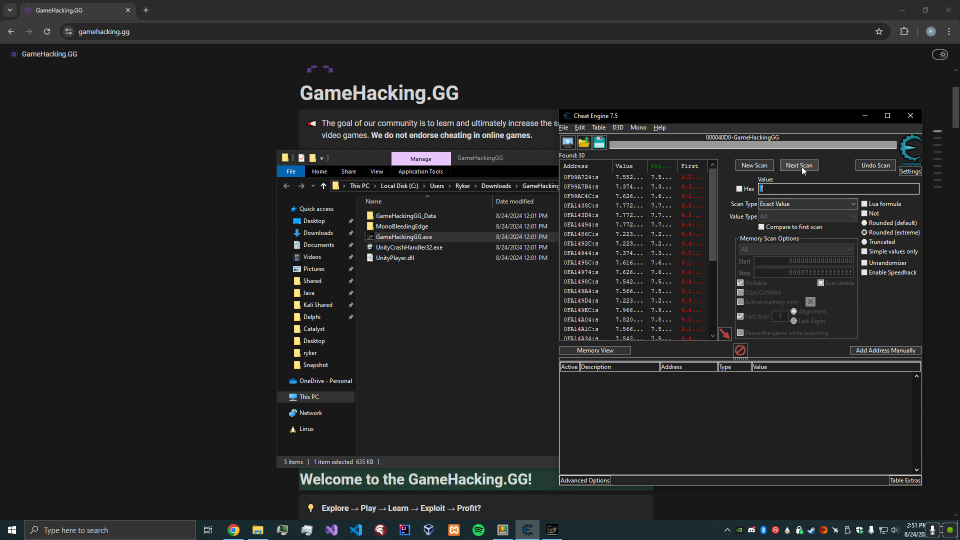
scroll(663, 244, down, 5)
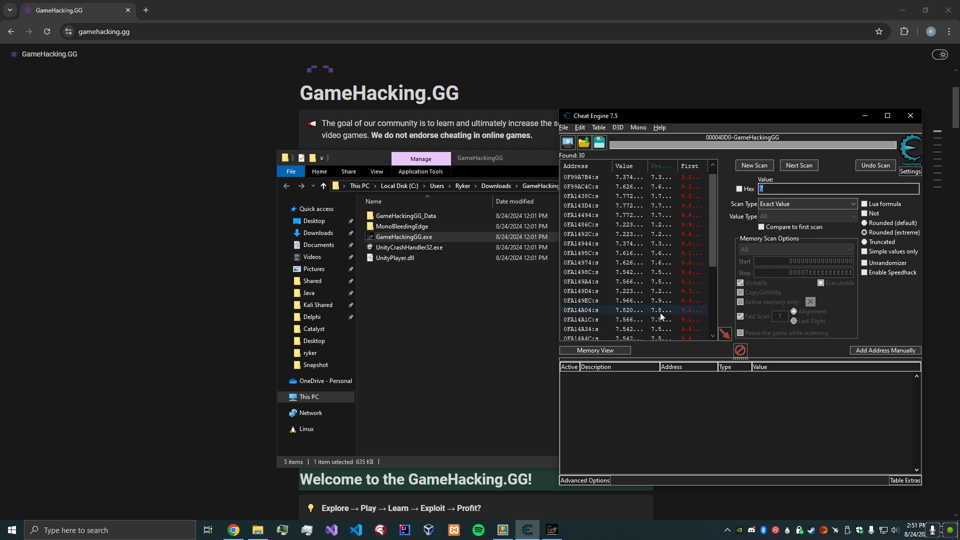
scroll(659, 313, up, 1)
scroll(664, 314, down, 1)
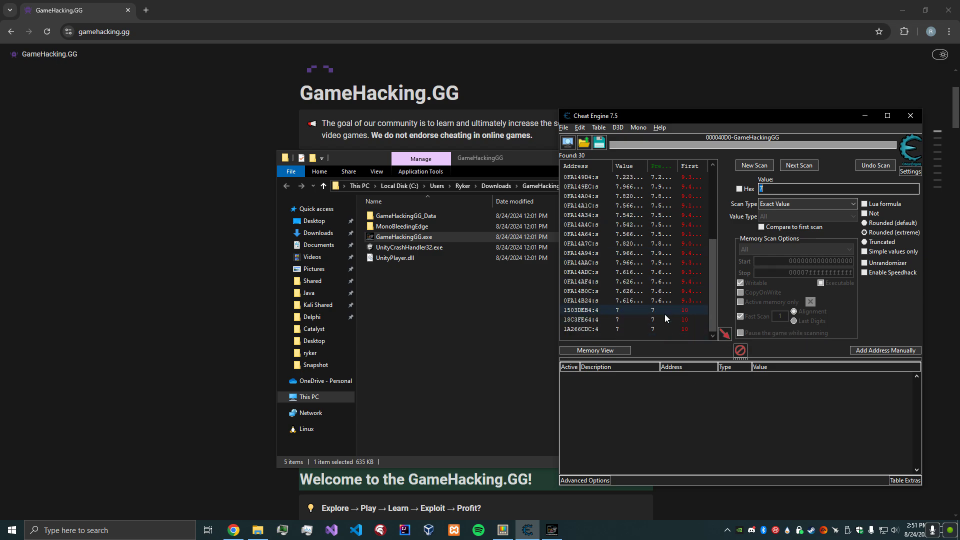
Step: Shoot once more in the game and filter the found addresses for the value 6
click(552, 530)
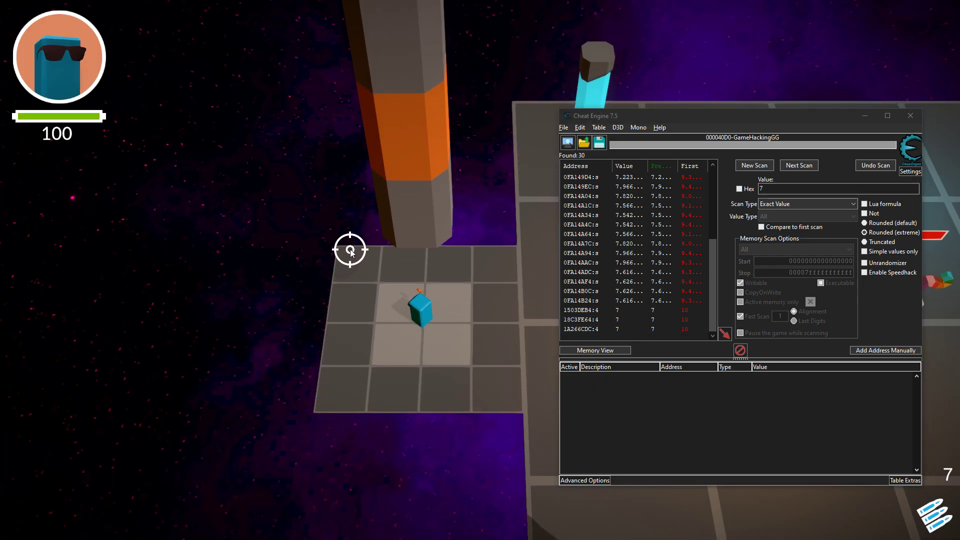
click(339, 249)
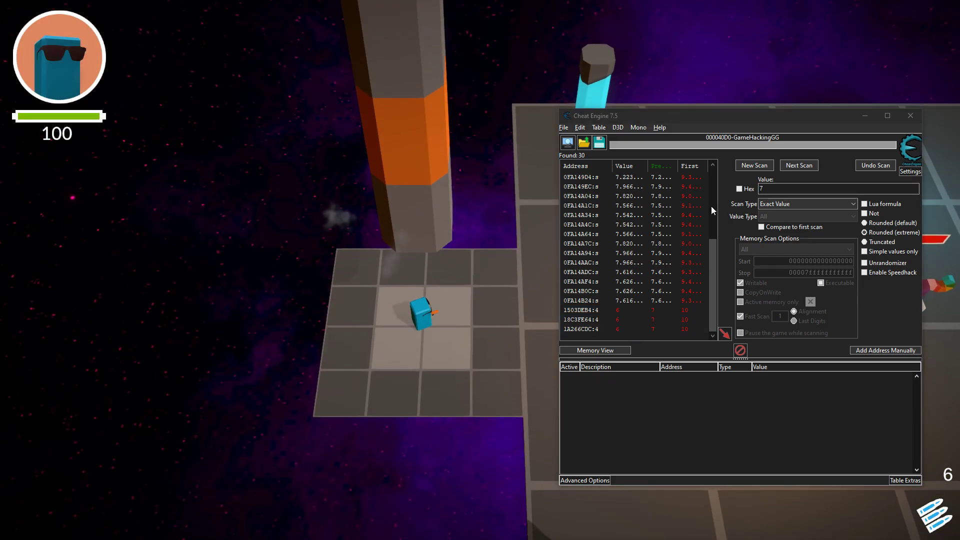
double_click(792, 189)
text(6)
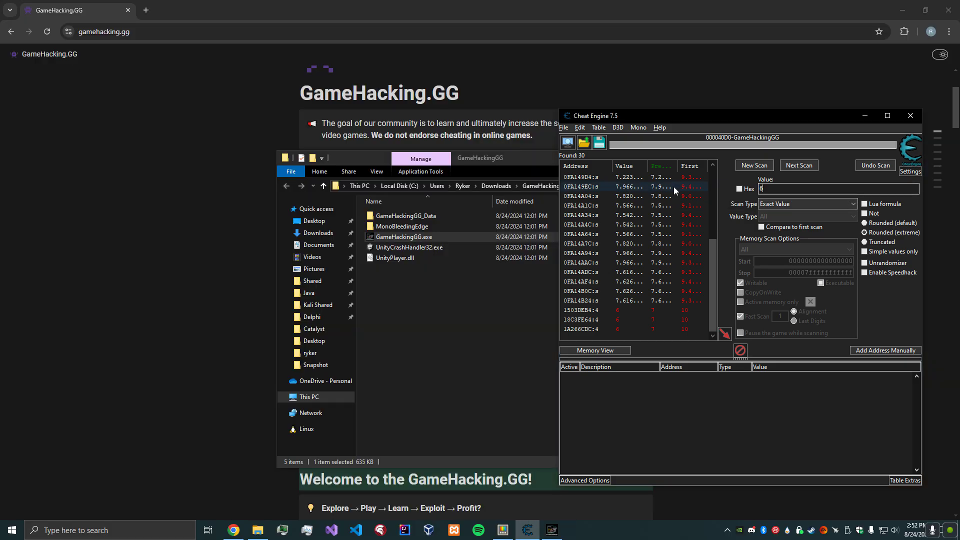
click(805, 167)
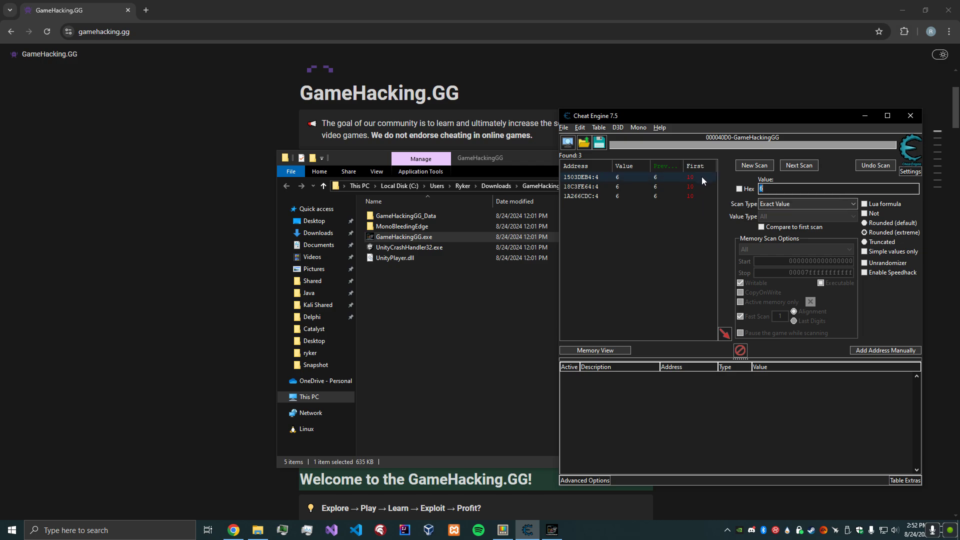
Step: Add all three found 4-byte addresses to the address list
double_click(640, 180)
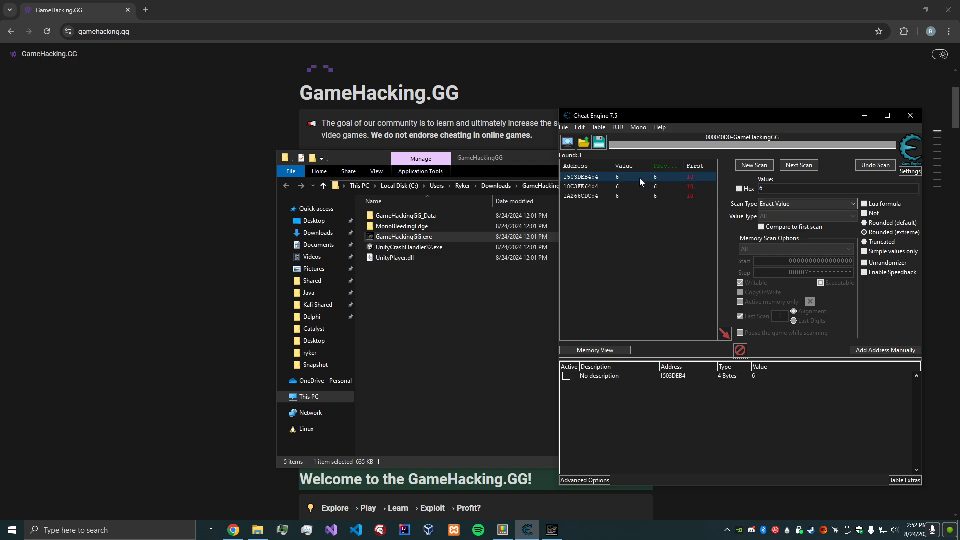
double_click(638, 188)
double_click(638, 198)
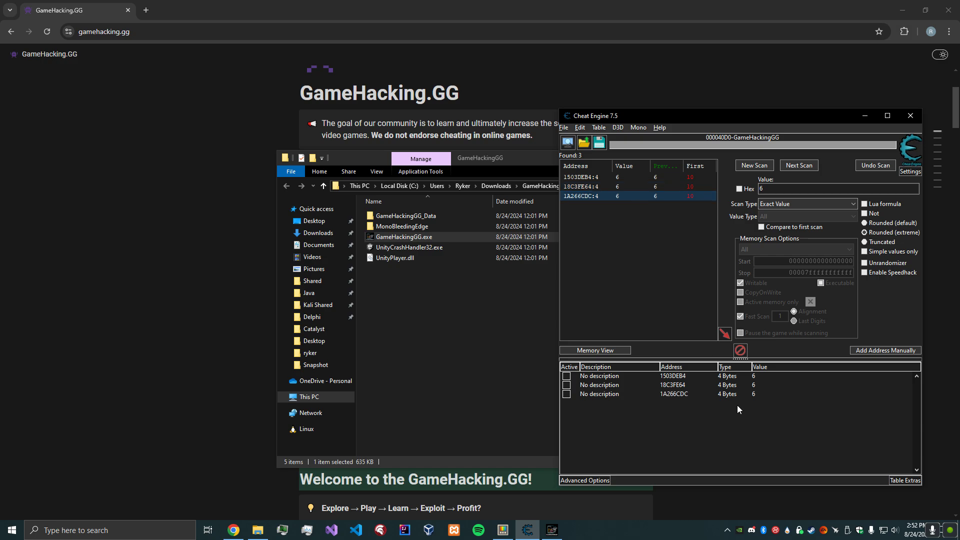
Step: Set the value of the first ammo record, 1503DEB4, to 1
double_click(754, 376)
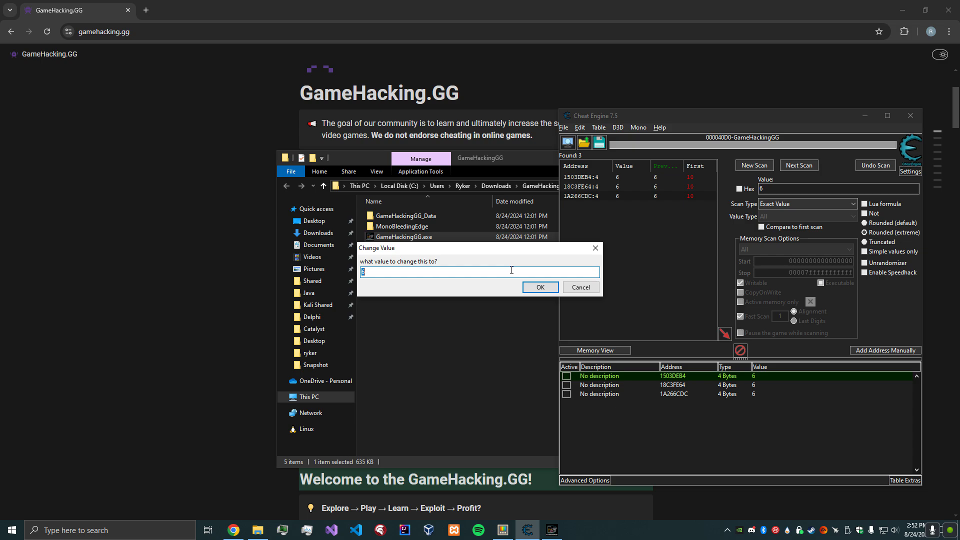
click(541, 287)
double_click(750, 386)
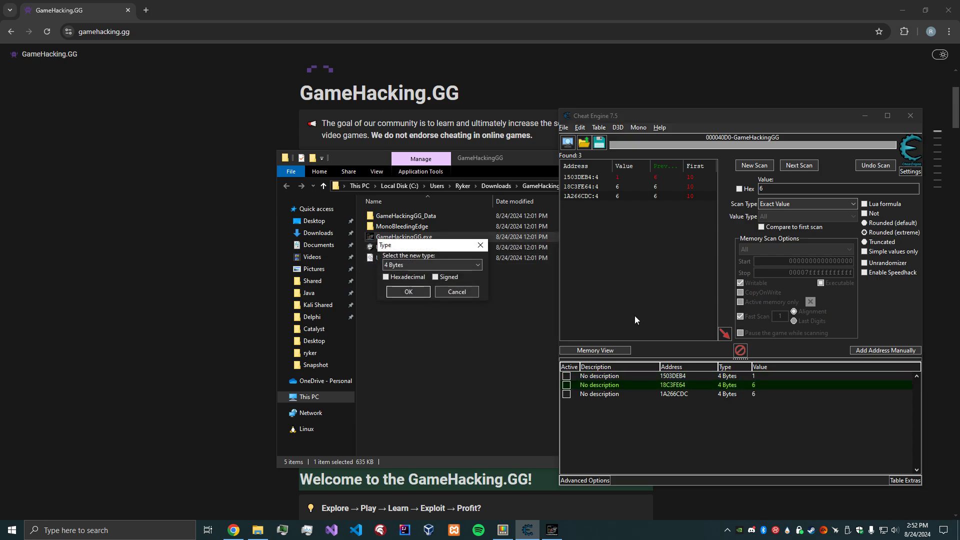
click(470, 293)
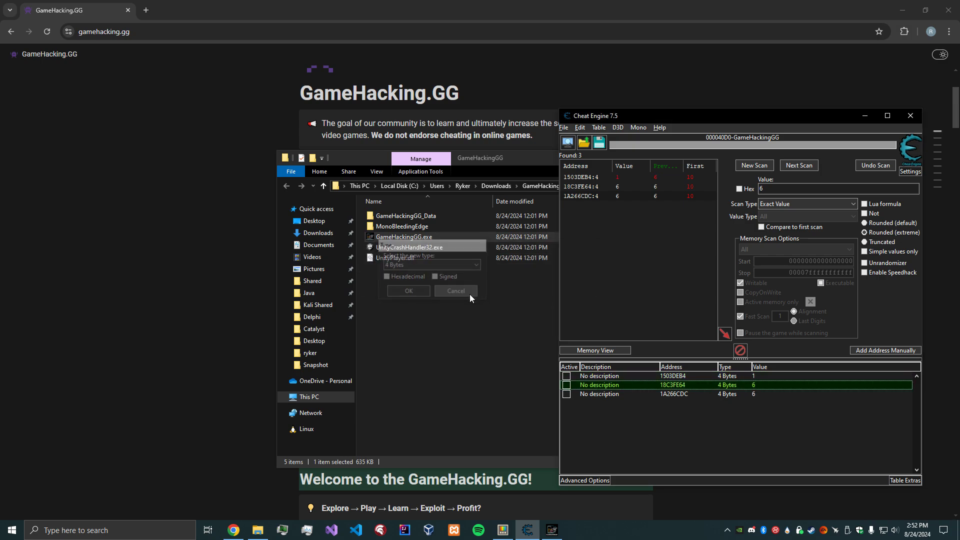
Step: Set the value of all three ammo records in the address list to 20
double_click(753, 377)
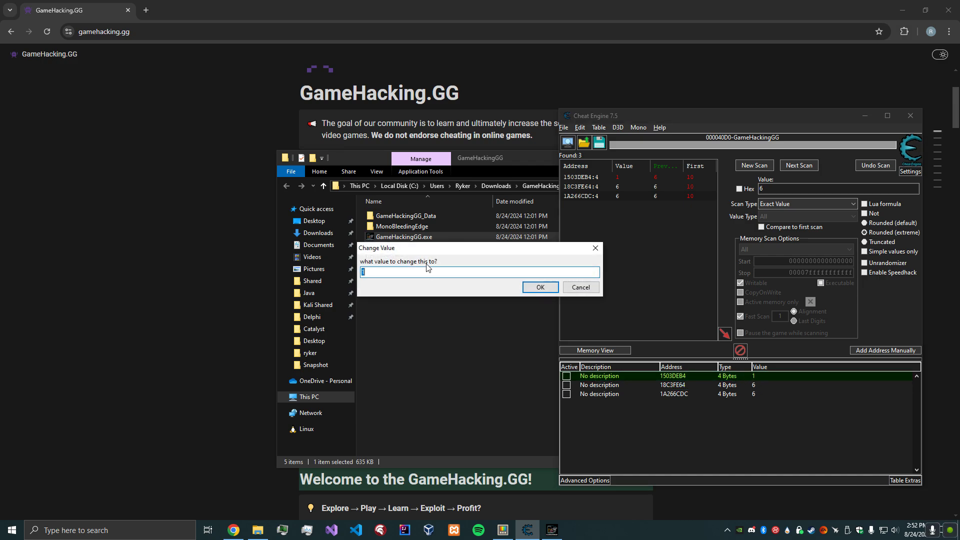
click(540, 287)
double_click(754, 385)
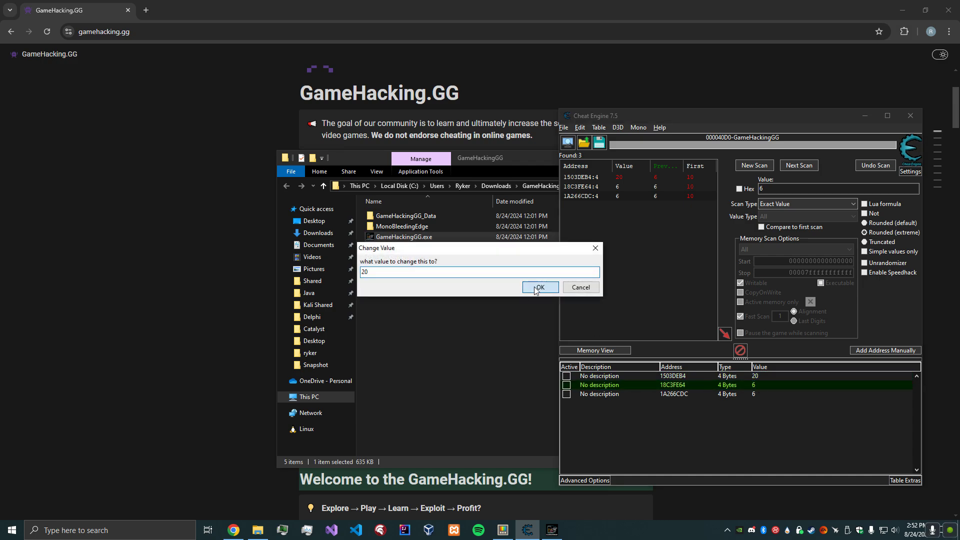
click(535, 288)
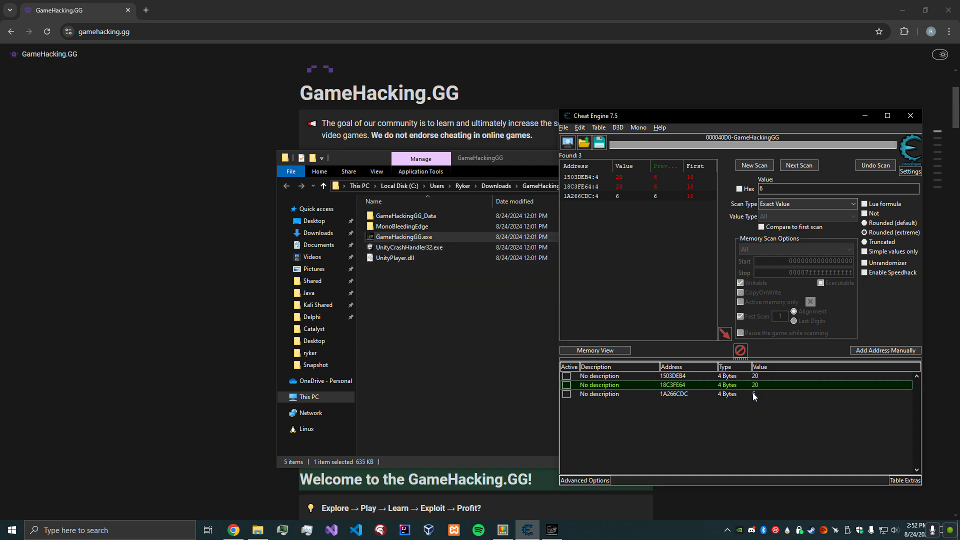
double_click(752, 393)
text(20)
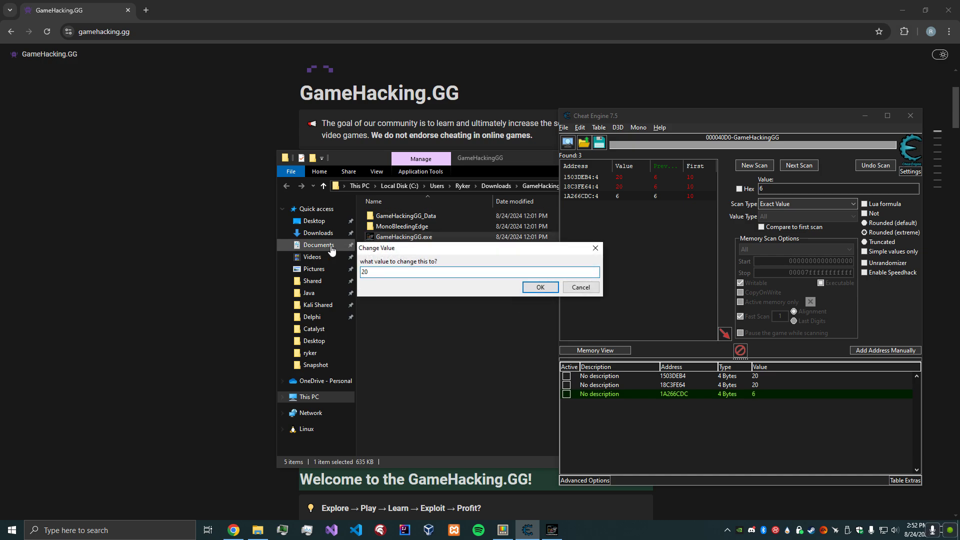
click(529, 286)
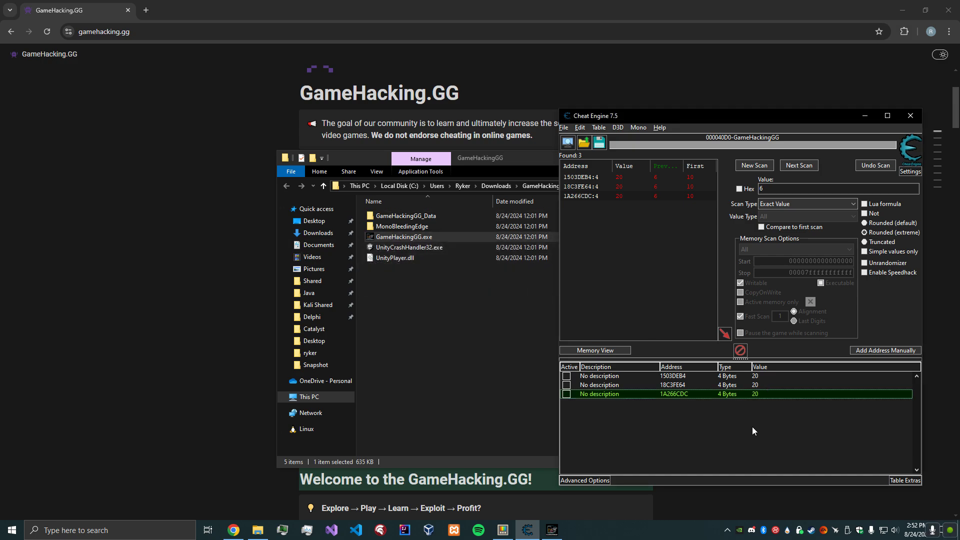
Step: Freeze all three ammo records in the address list
click(567, 376)
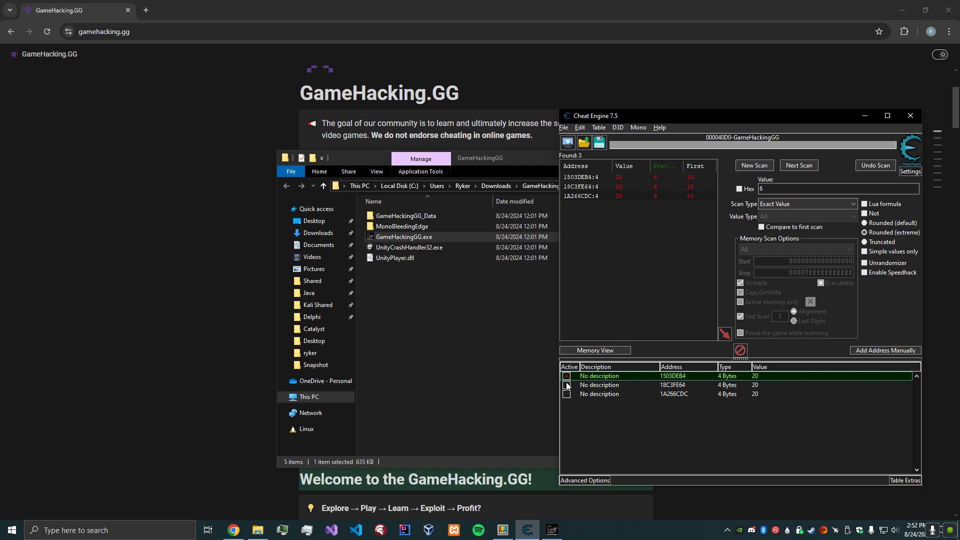
click(567, 385)
click(566, 394)
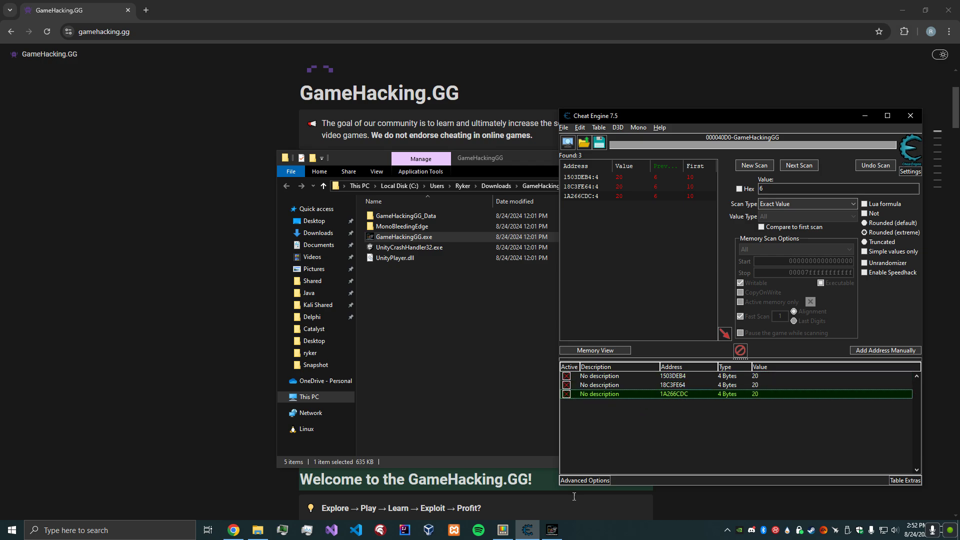
Step: Switch to the GameHackingGG game and walk the character from the small starting platform onto the main arena
click(551, 537)
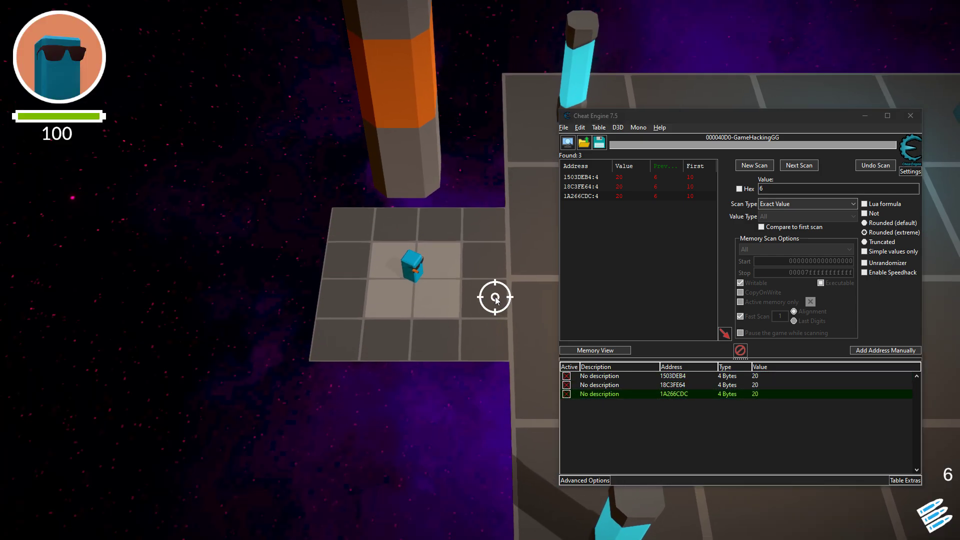
key(d)
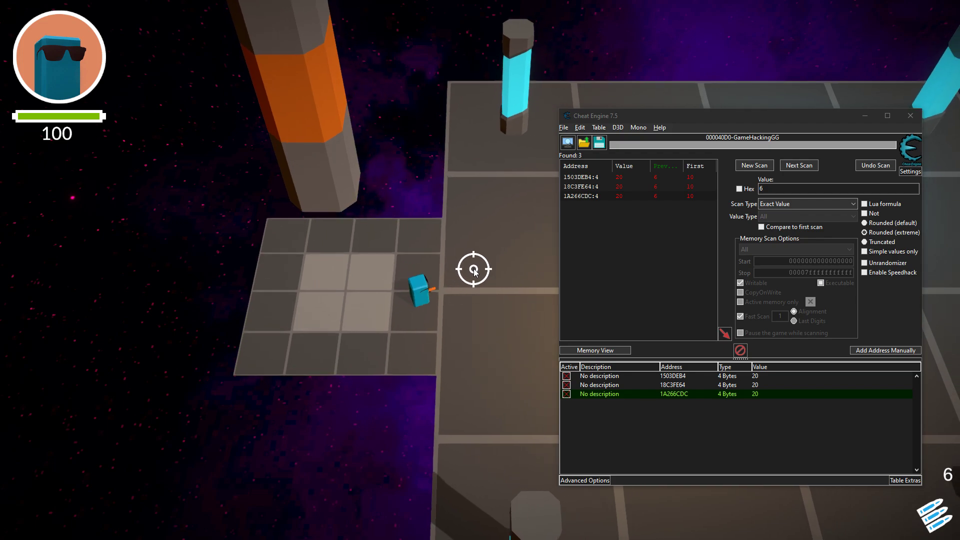
key(d)
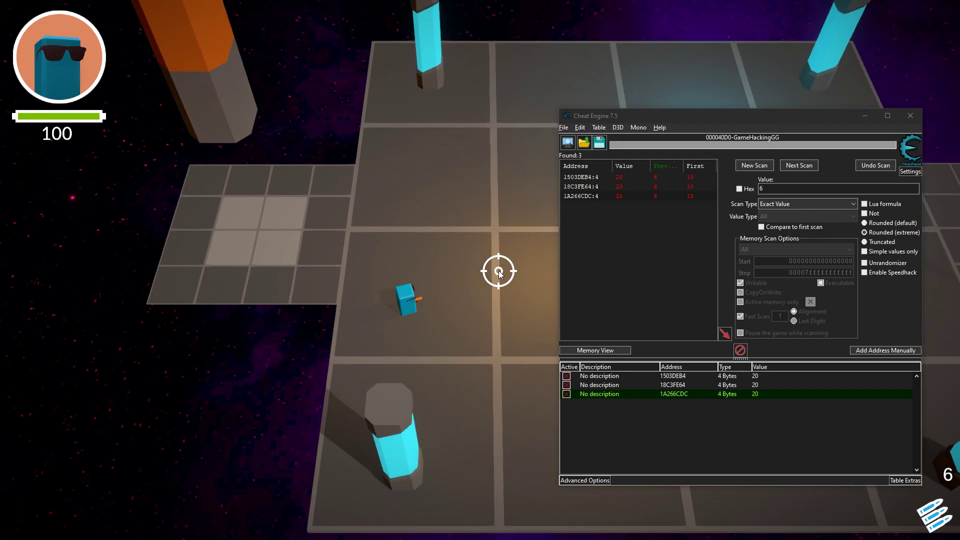
key(d)
Step: Shoot the large white bird enemy with the frozen ammo until it is defeated, moving the character around the arena
click(528, 197)
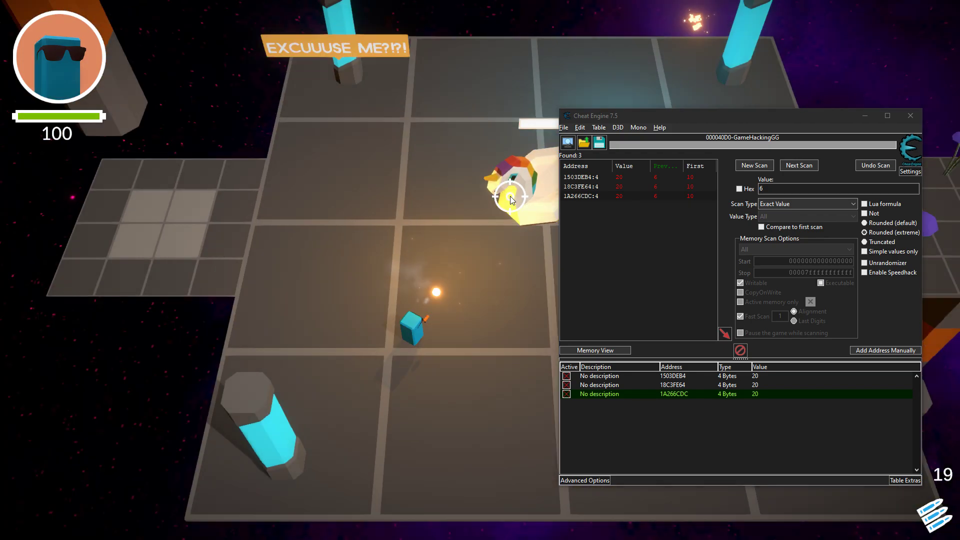
key(d)
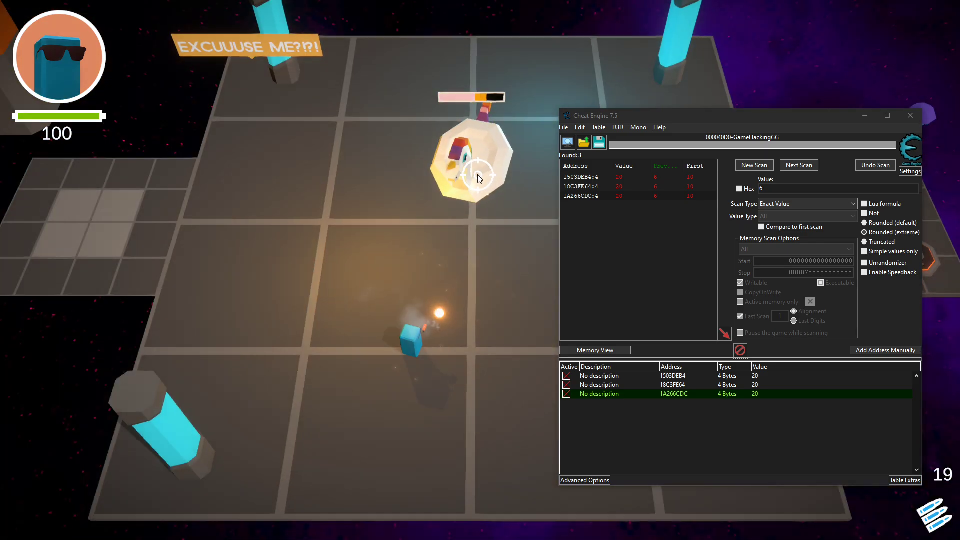
click(478, 175)
key(w)
click(484, 167)
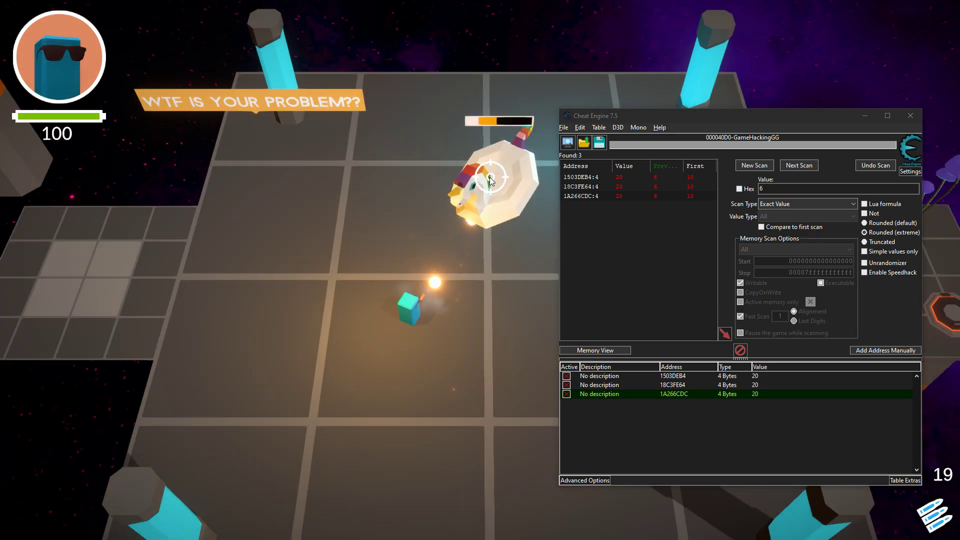
key(w)
click(492, 180)
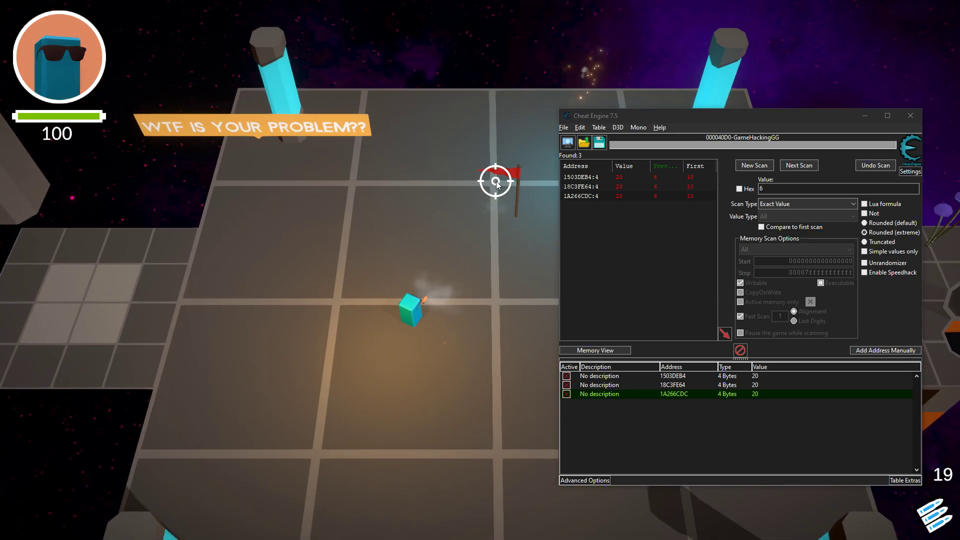
Step: Collect the red flag dropped in the arena and walk the character onto the small platform beside the purple plant
key(w)
key(d)
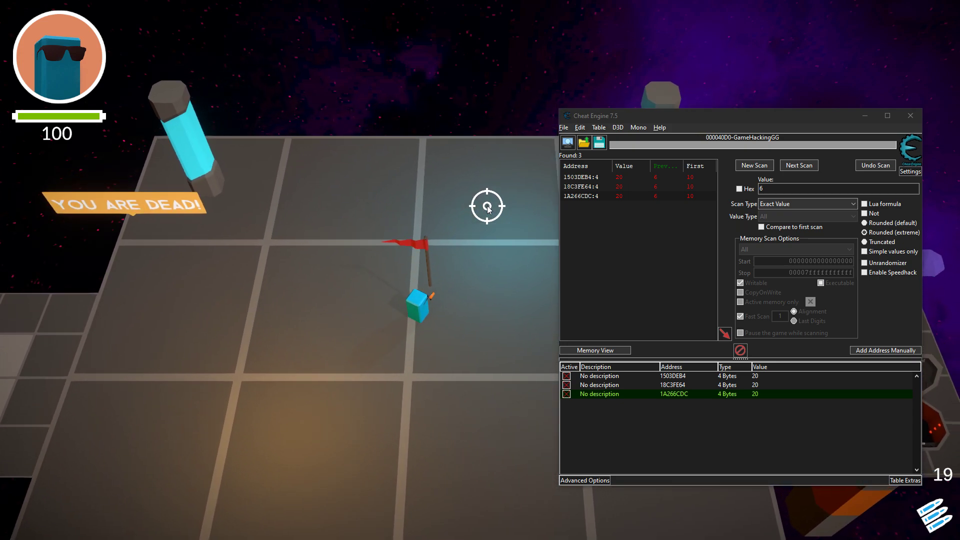
key(d)
key(s)
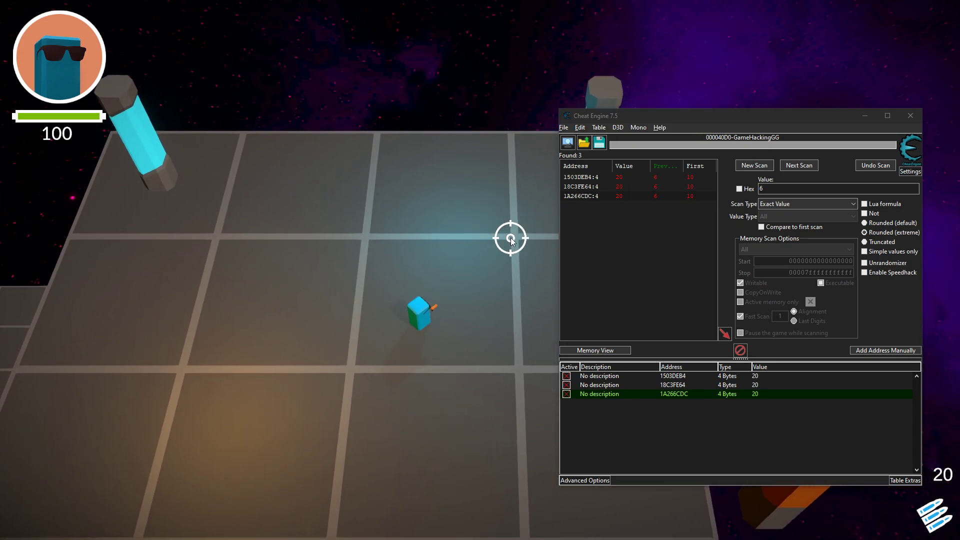
key(d)
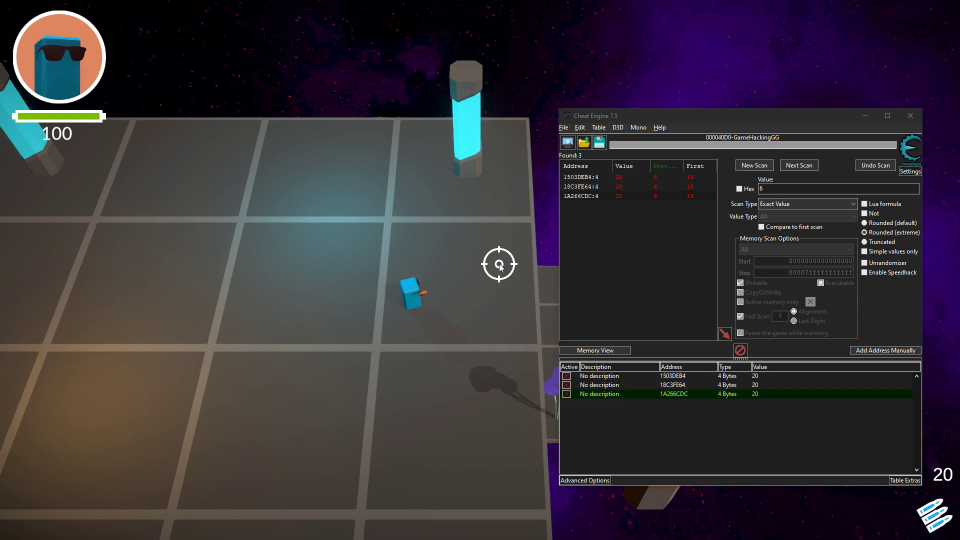
key(d)
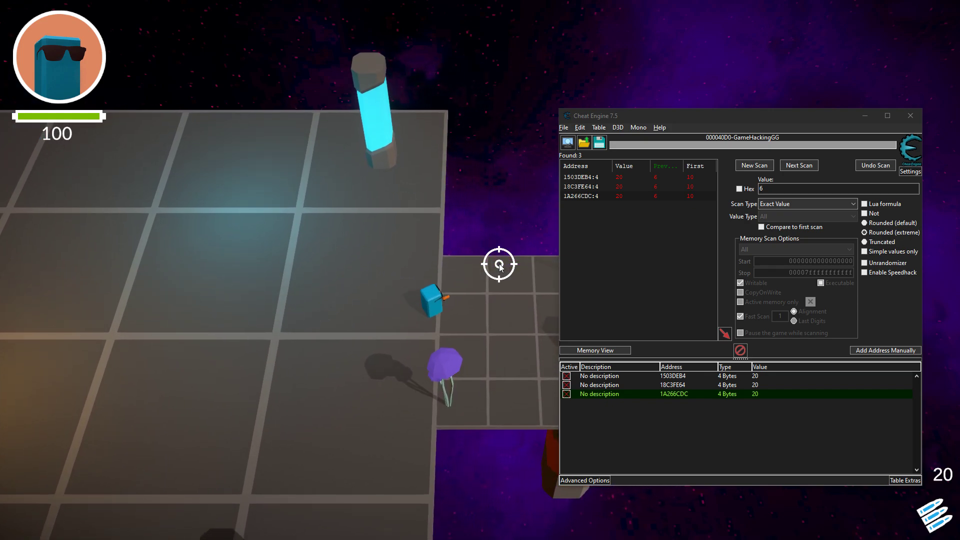
key(s)
key(d)
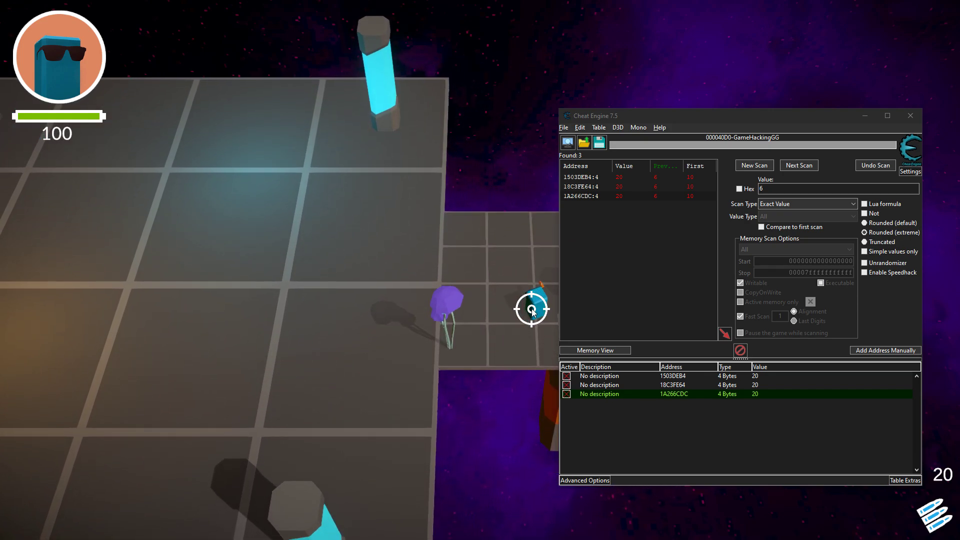